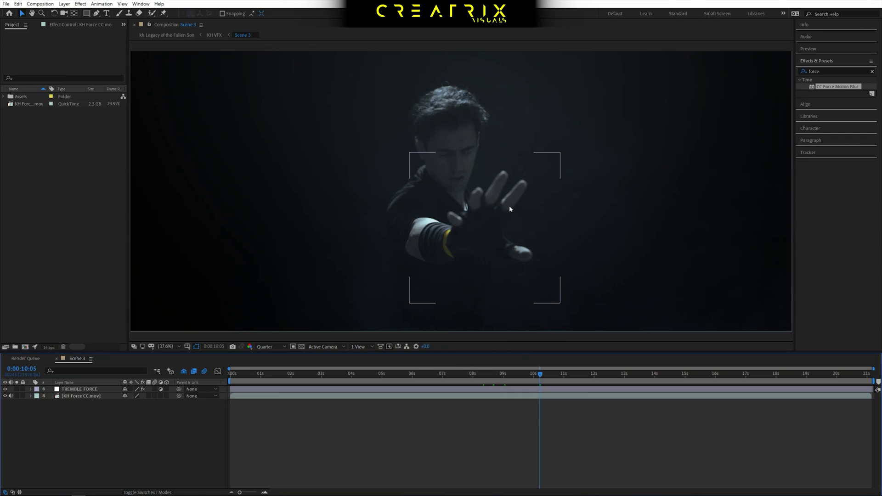
Step: Zoom out on the KH Force CC.mov hand footage, preview it, and stop at 9 seconds
click(75, 396)
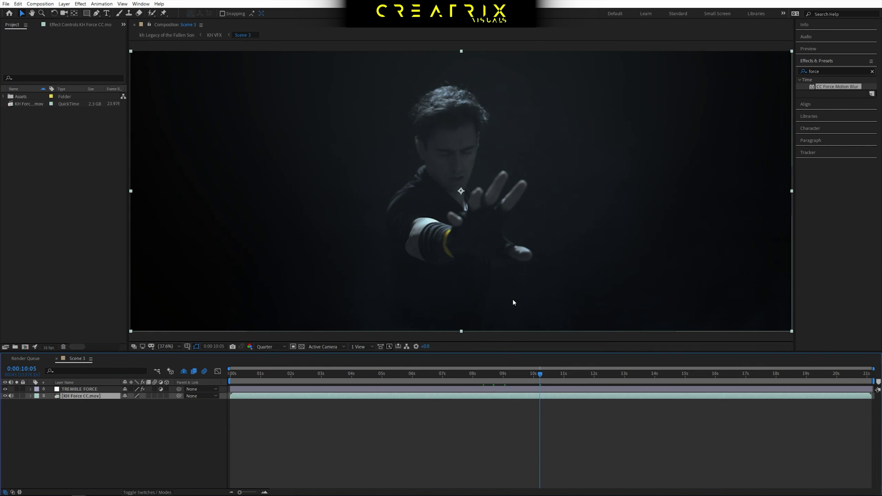
key(comma)
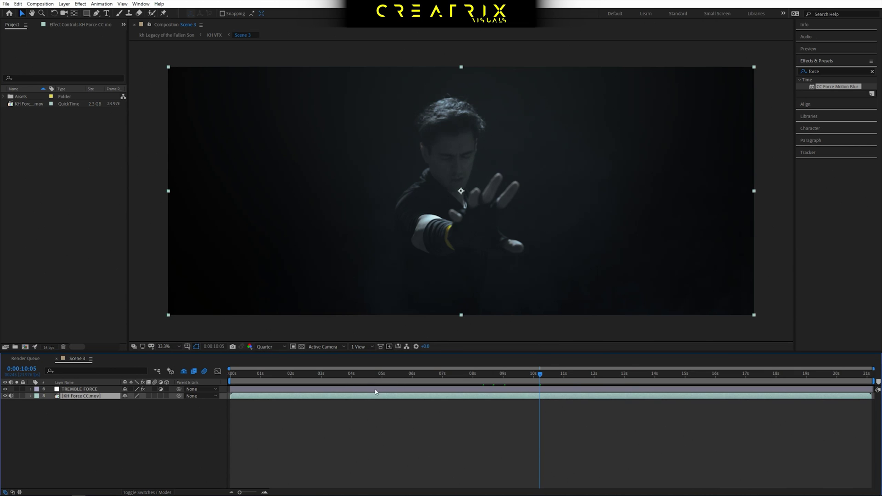
drag(371, 379, 492, 384)
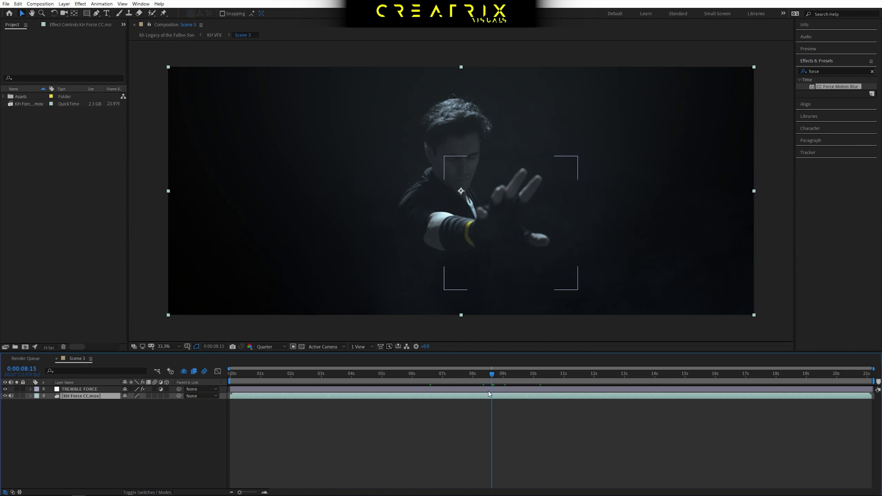
key(space)
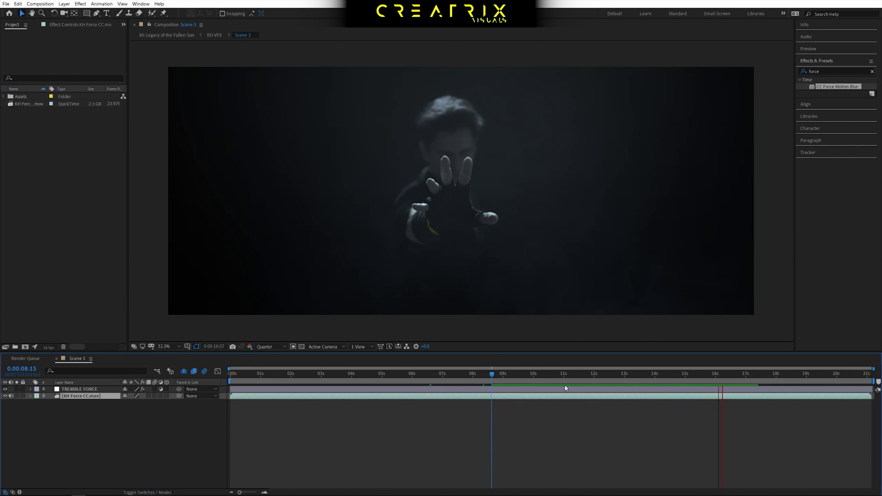
click(503, 373)
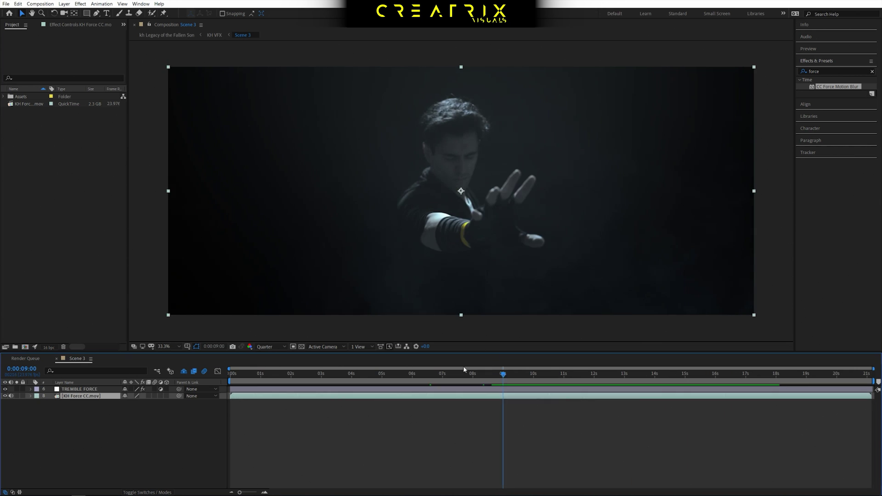
Step: Show TREMBLE FORCE's Effect Controls with RSMB Pro and RSMB Pro 2 both twirled open
click(94, 391)
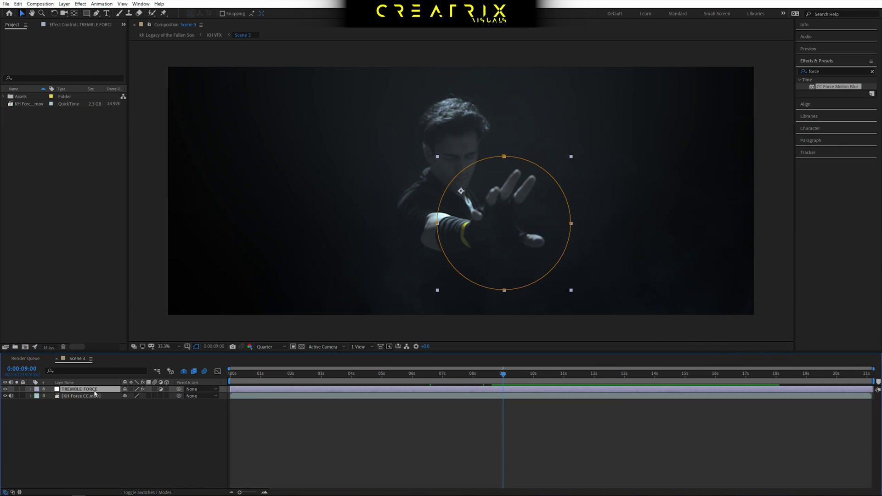
click(77, 26)
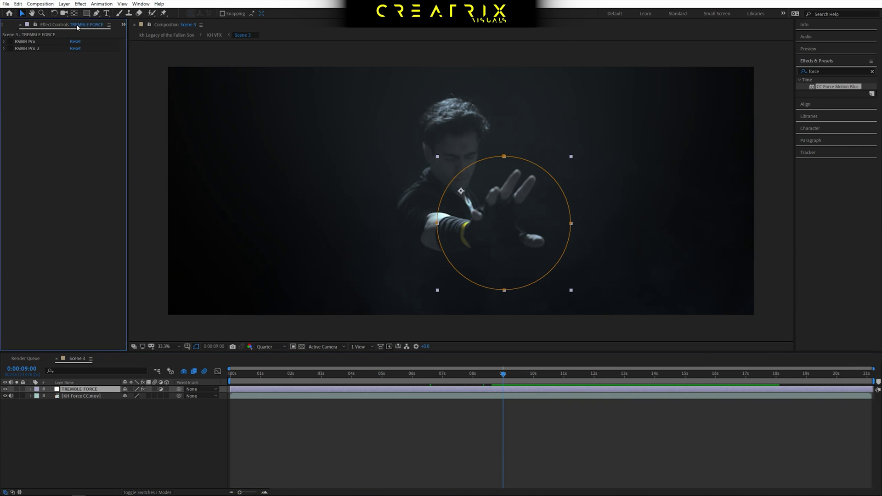
click(42, 42)
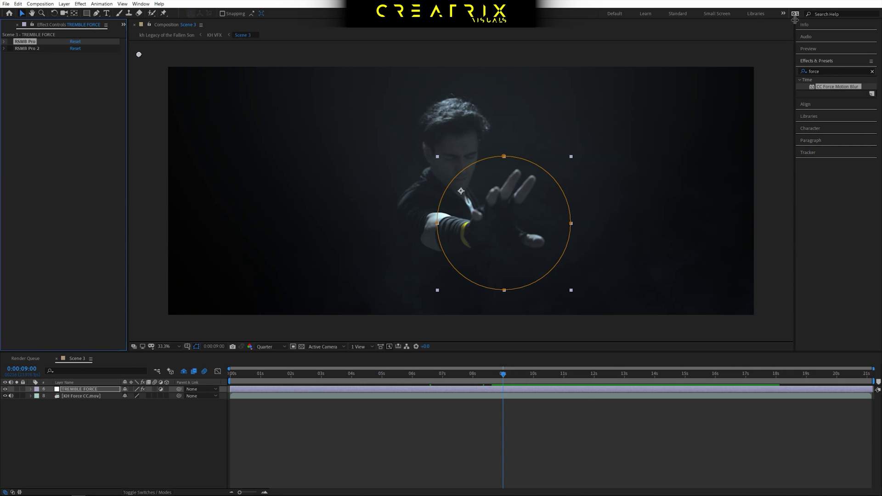
click(835, 69)
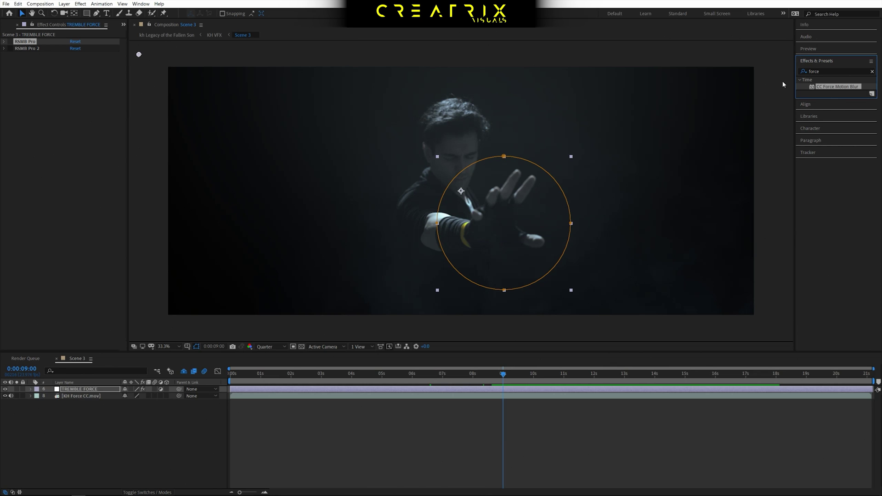
click(1, 56)
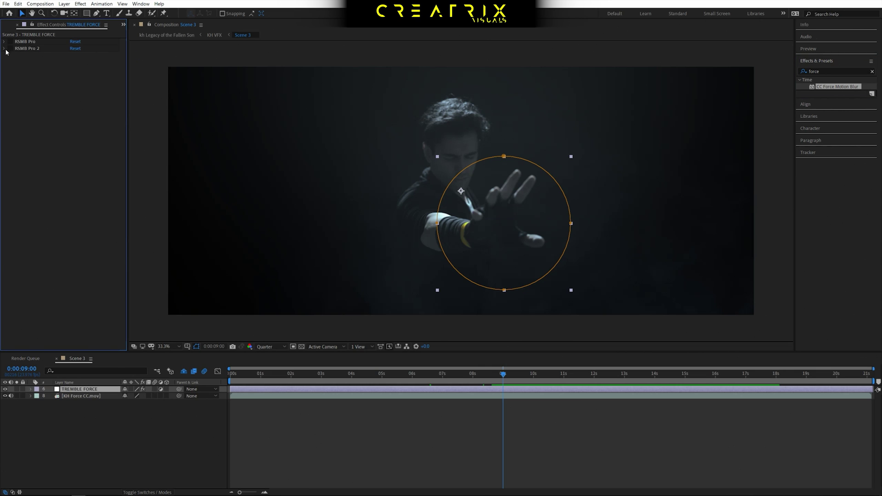
click(4, 48)
click(3, 41)
click(37, 41)
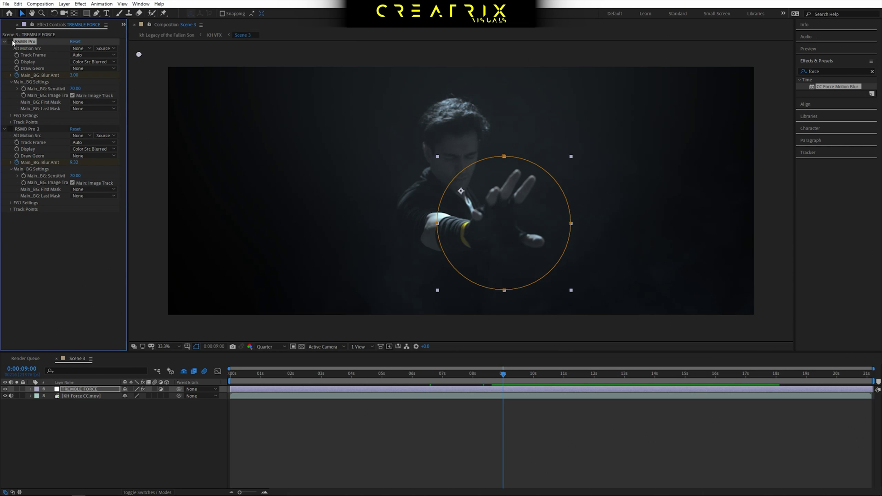
Step: Switch RSMB Pro's fx back on, then reveal TREMBLE FORCE's keyframed properties with U
key(slash)
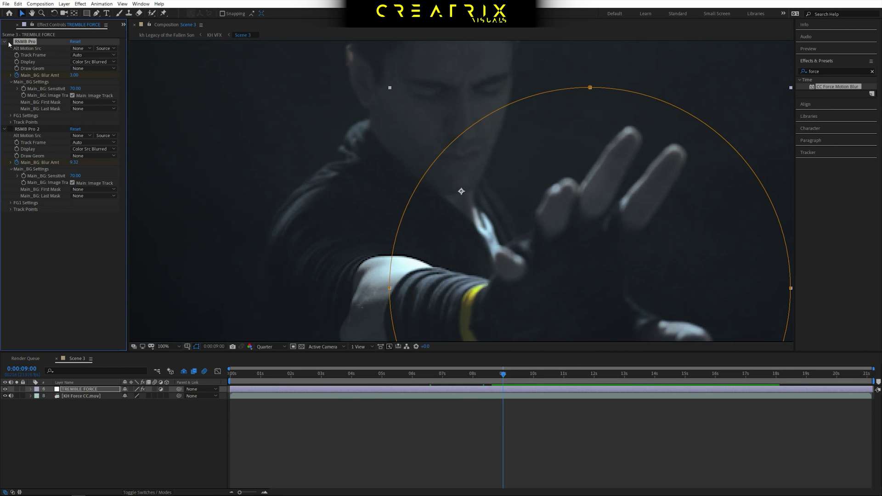
click(10, 42)
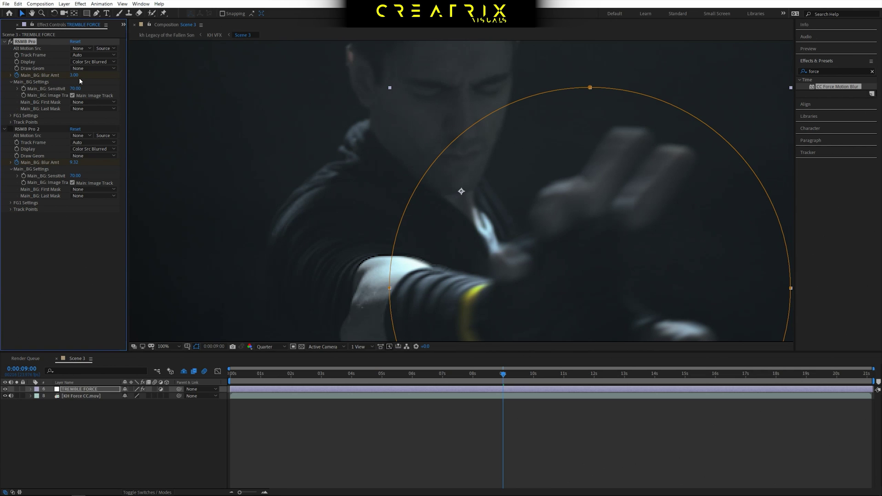
key(comma)
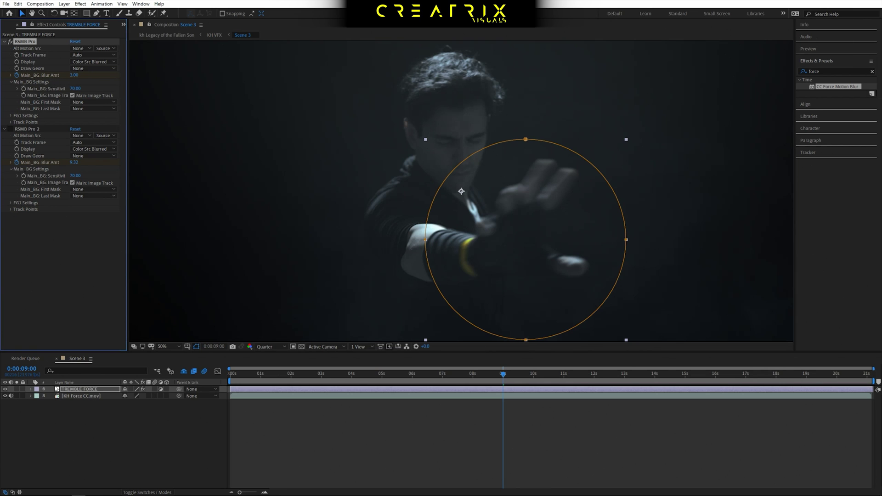
click(71, 390)
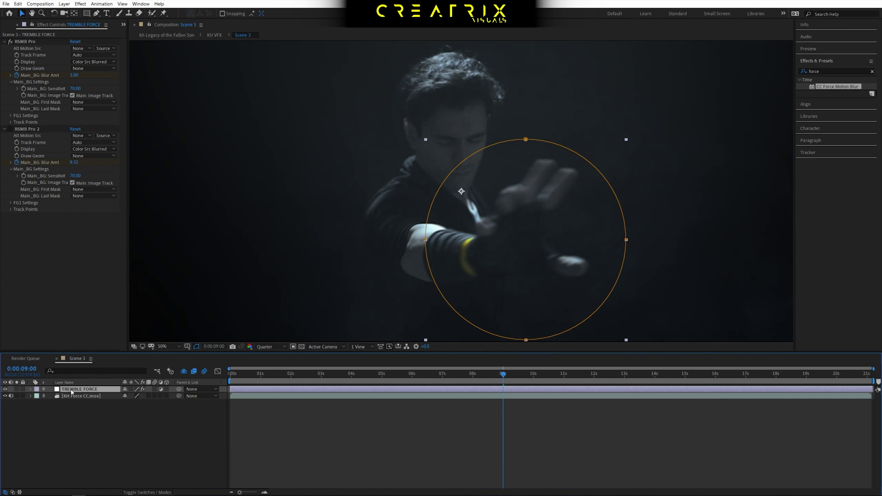
key(u)
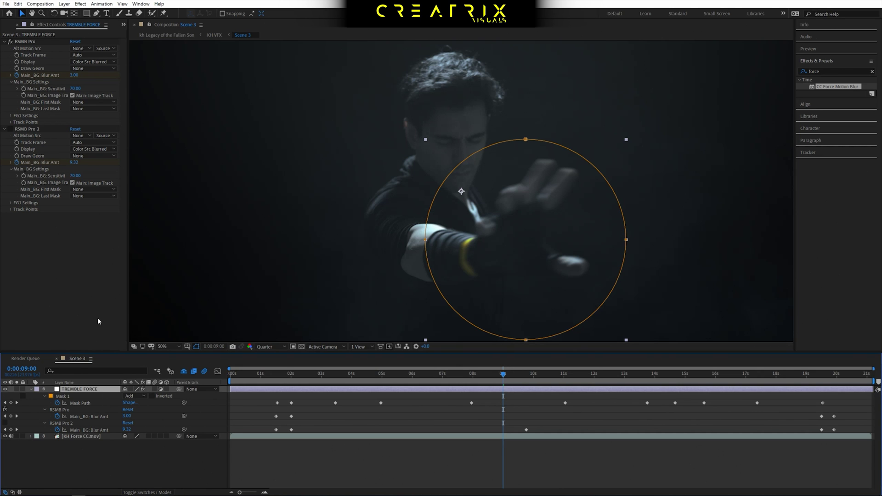
Step: After browsing the Layer and Effect menus, reset RSMB Pro so Blur Amt reads 0.50
click(81, 4)
mouse_move(64, 4)
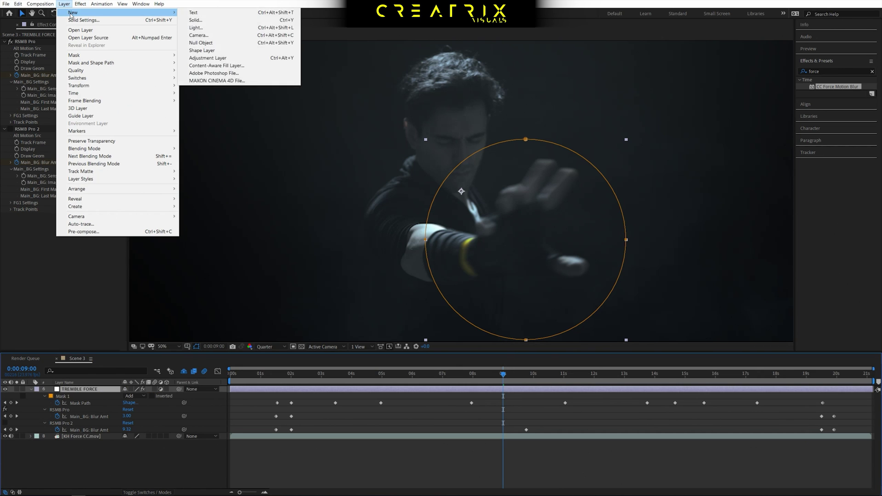
click(91, 394)
click(80, 4)
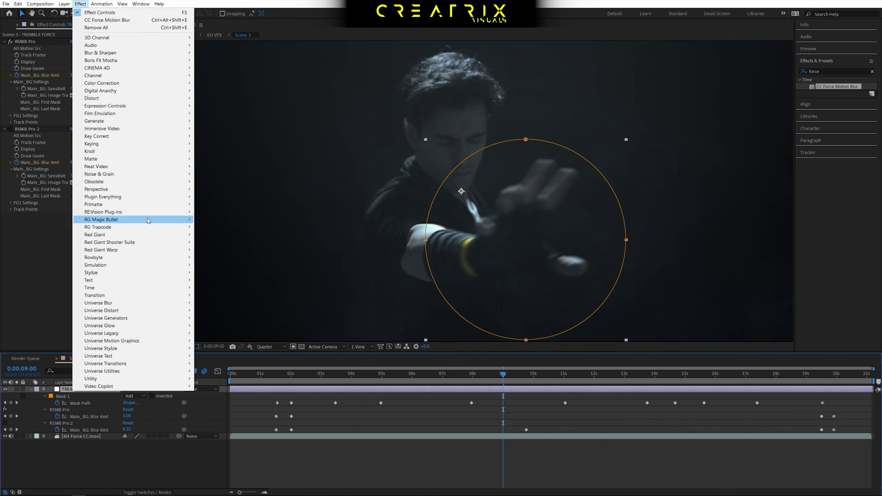
mouse_move(152, 214)
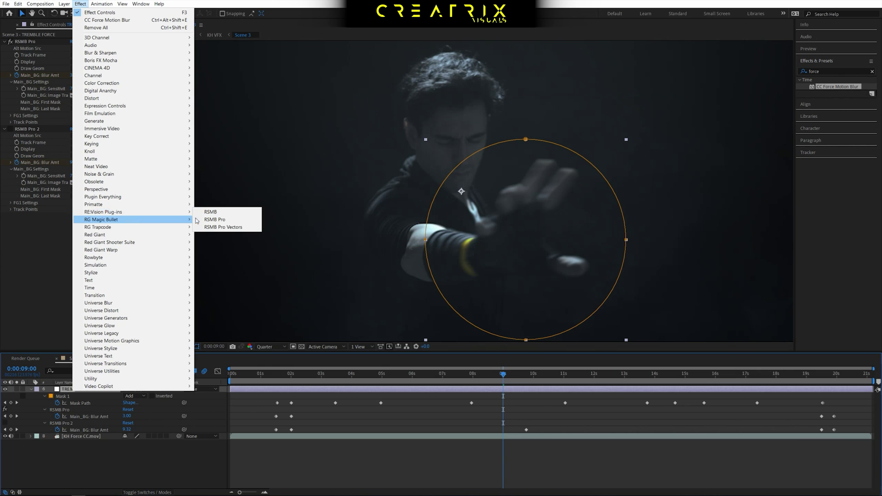
click(38, 41)
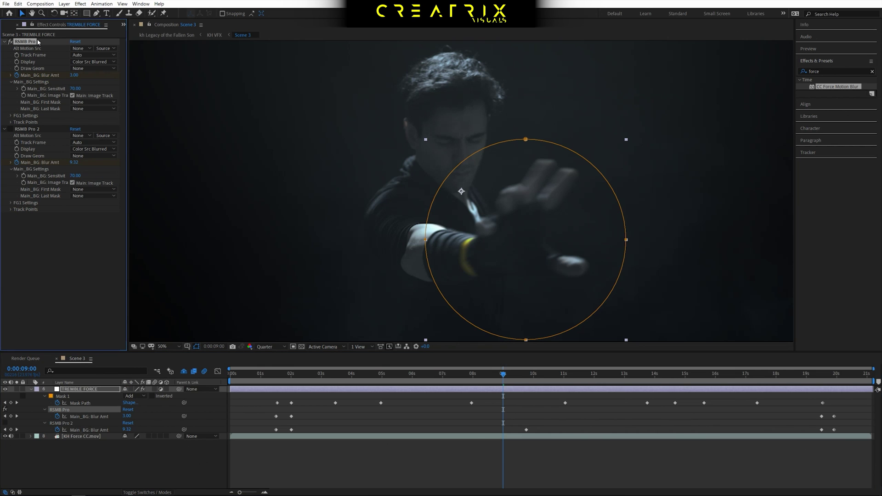
click(76, 42)
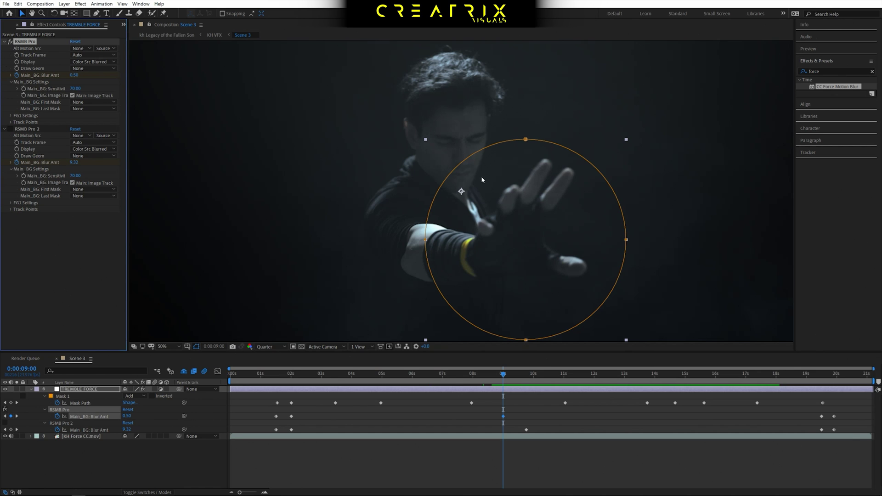
Step: Set RSMB Pro's Blur Amt to 3 at 9 seconds, then zoom back out and deselect
key(period)
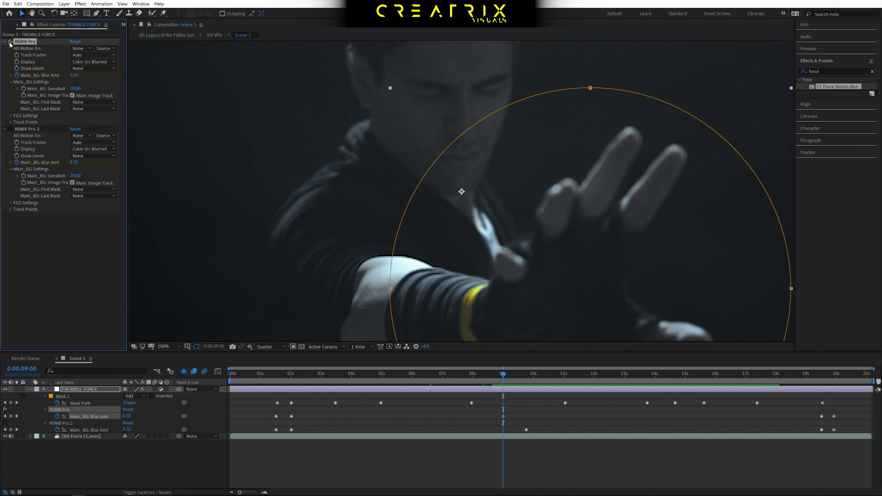
click(74, 74)
text(3)
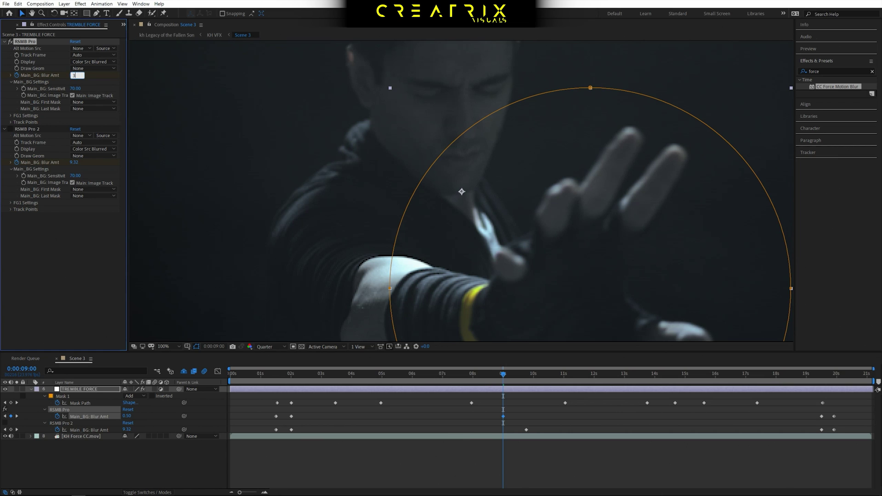
key(Return)
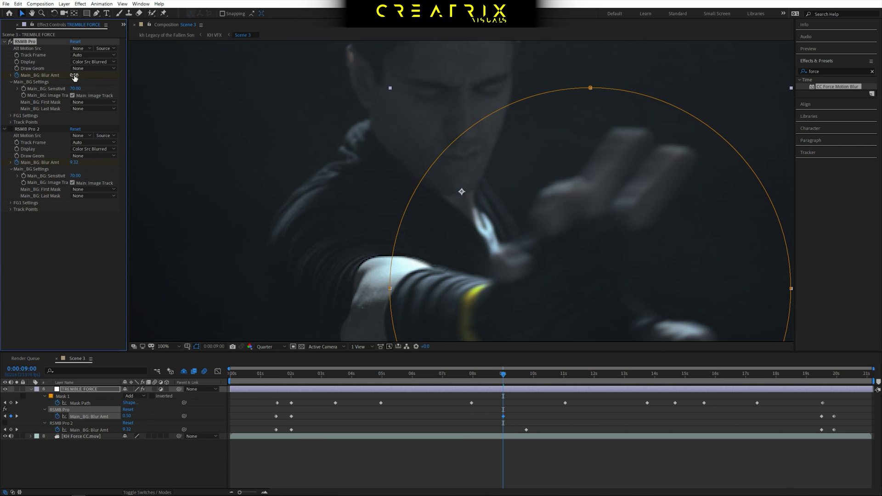
key(comma)
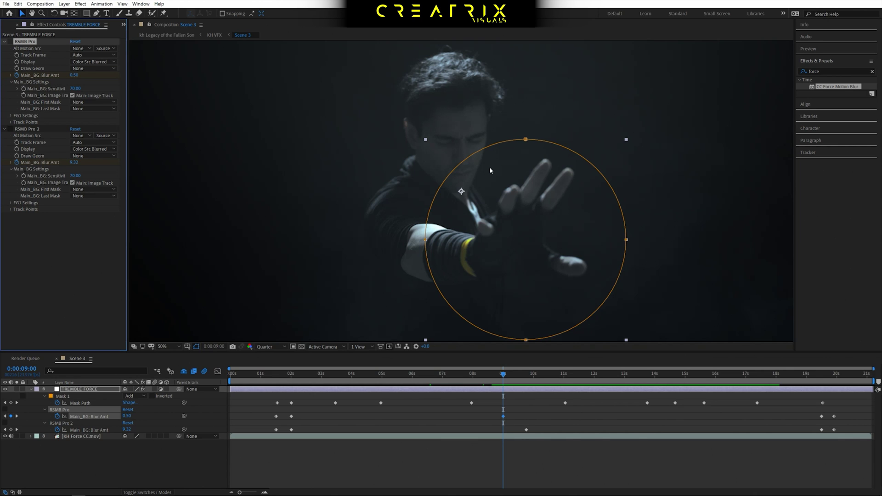
click(72, 394)
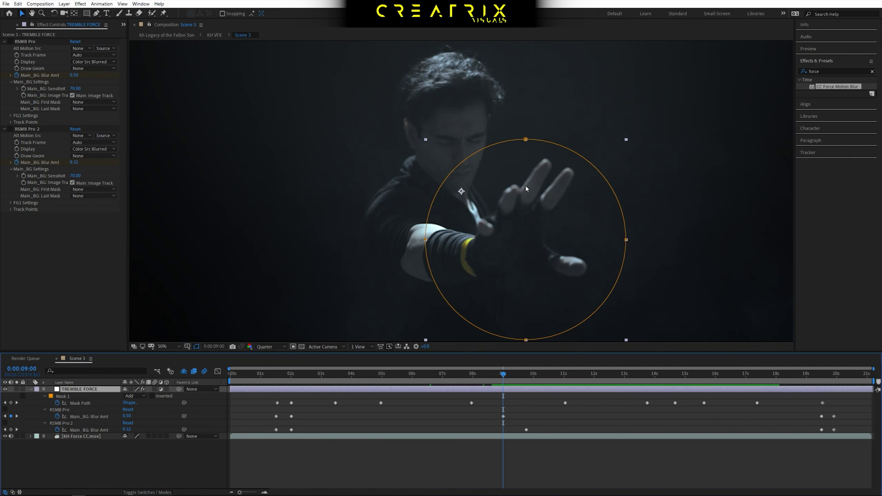
Step: Move the circular Mask 1 up and left over the hand and show its Mask Path keyframes
click(86, 13)
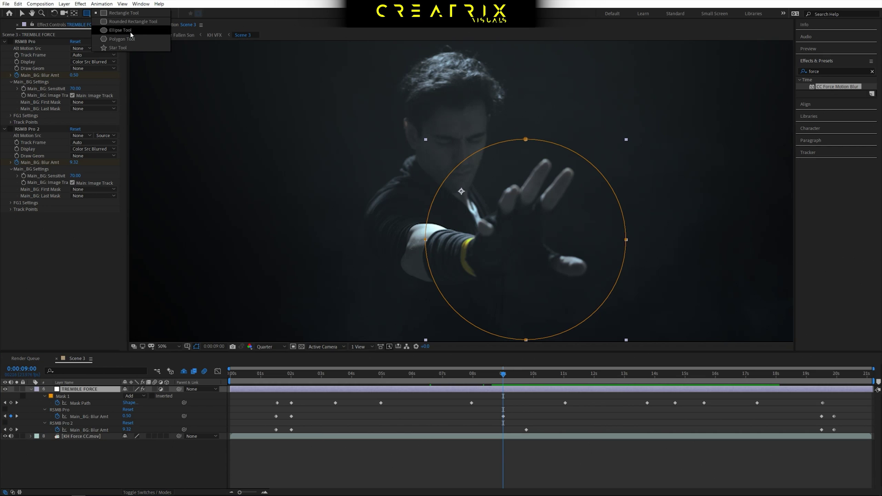
click(78, 398)
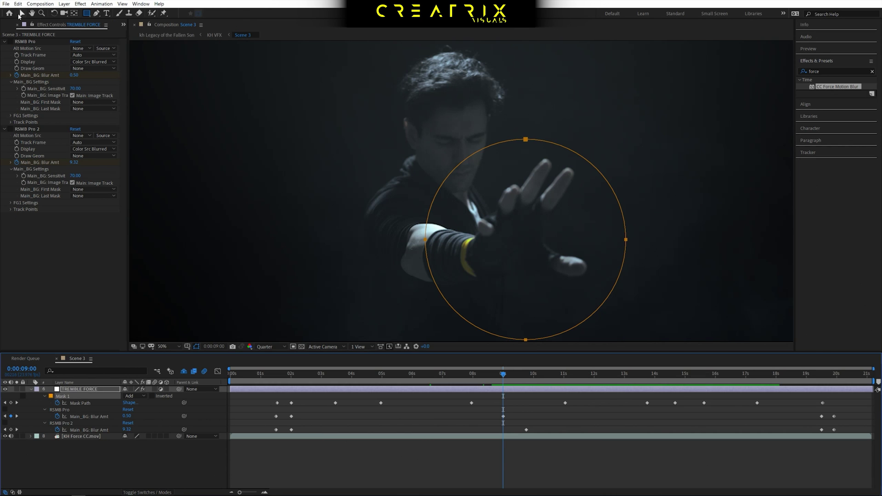
click(20, 15)
scroll(485, 190, down, 2)
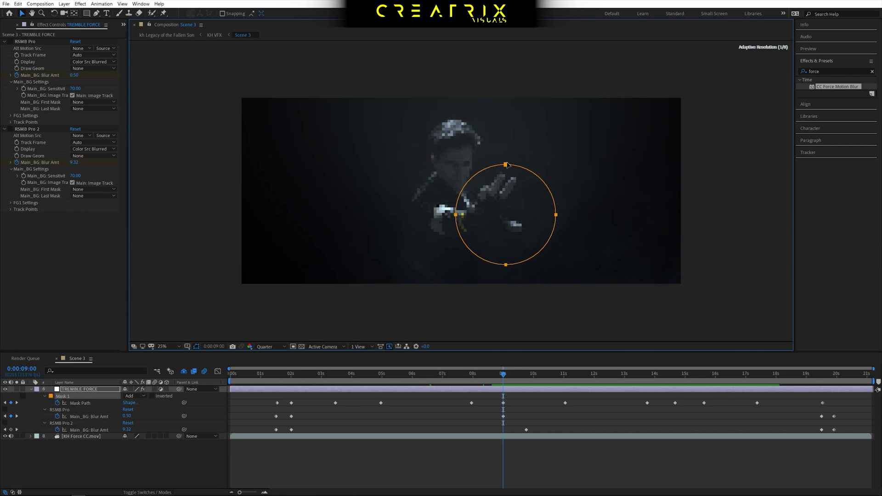
drag(507, 165, 495, 168)
key(u)
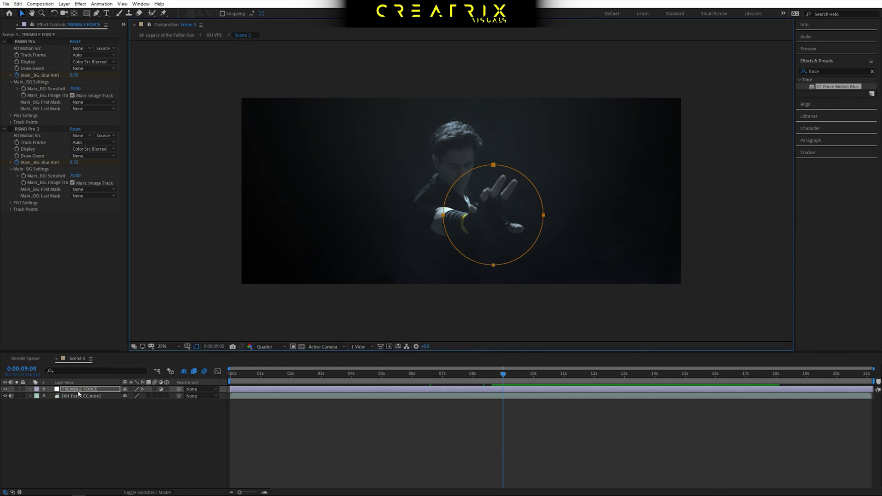
click(78, 390)
key(m)
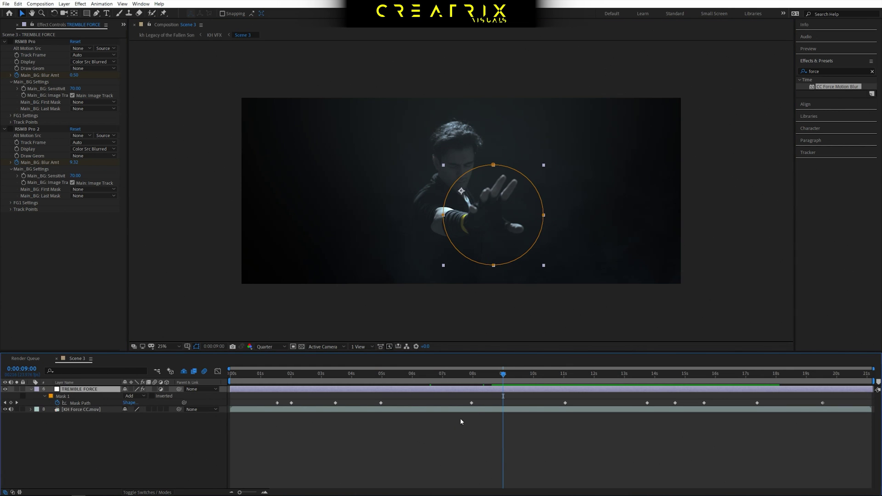
Step: Add a Mask Path key near 18 seconds by repositioning the mask over the hand, undoing a 6-second nudge
drag(475, 382, 404, 384)
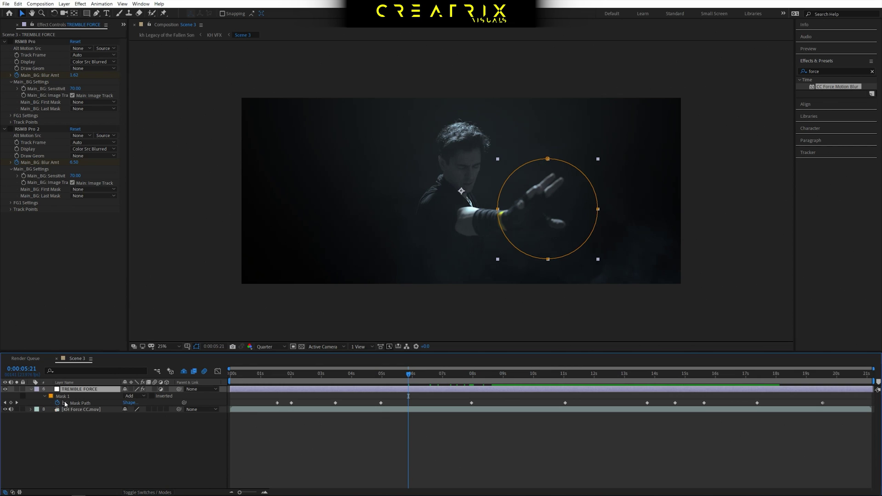
click(71, 398)
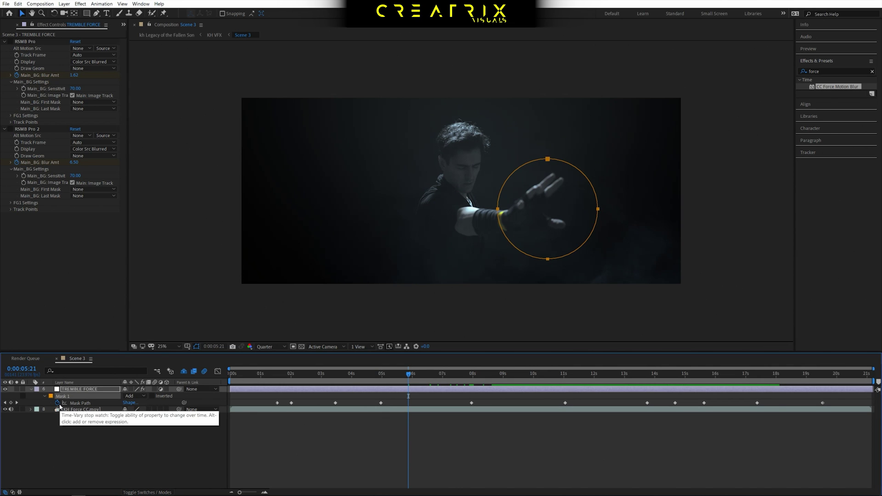
drag(412, 380, 423, 381)
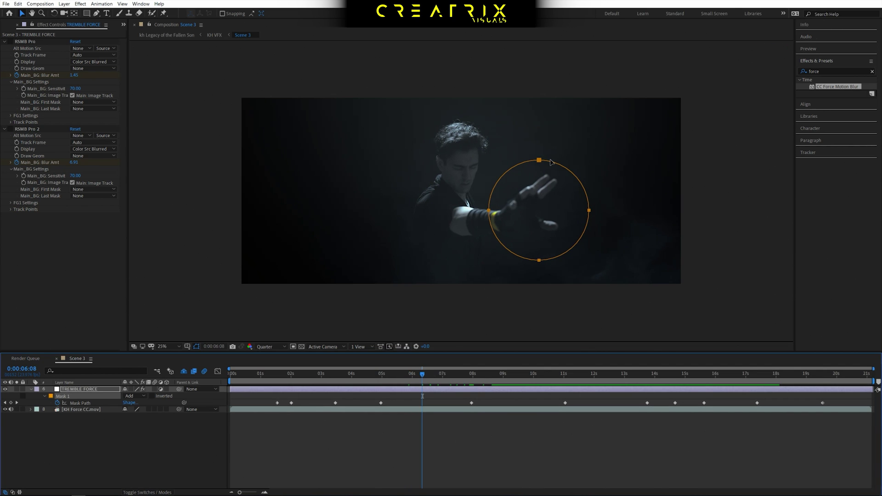
drag(540, 161, 537, 163)
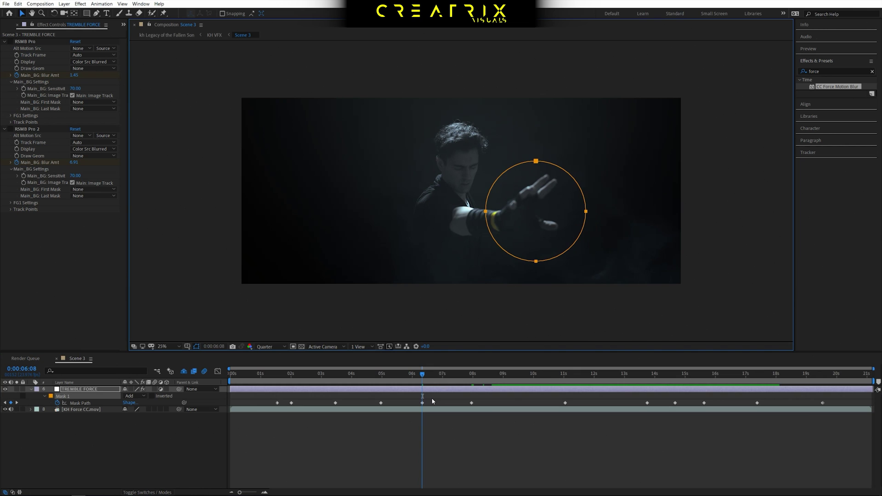
key(ctrl+z)
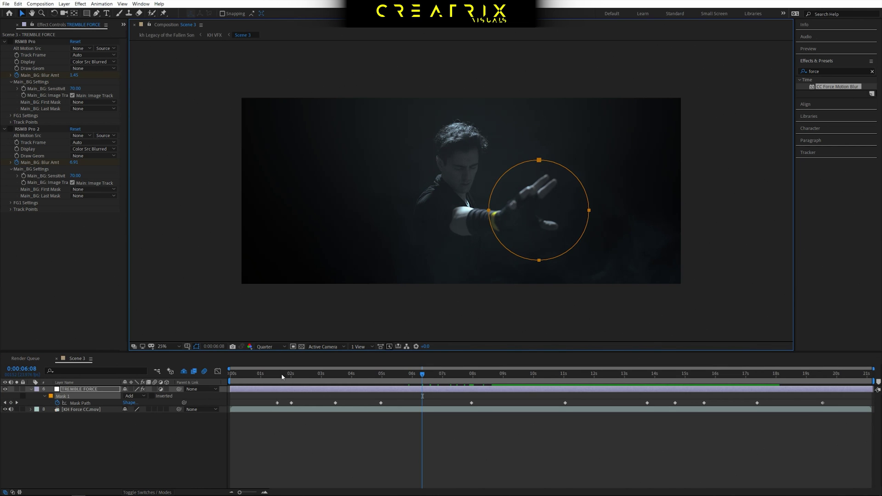
drag(282, 377, 690, 385)
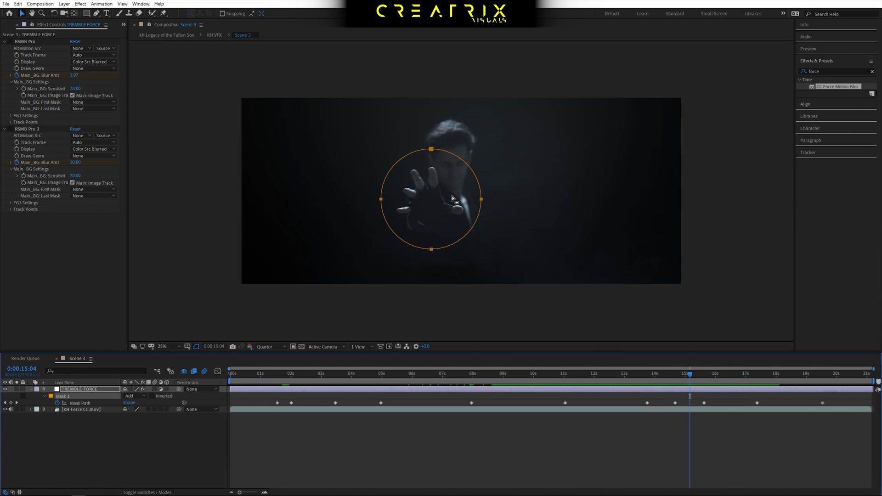
drag(699, 376, 804, 386)
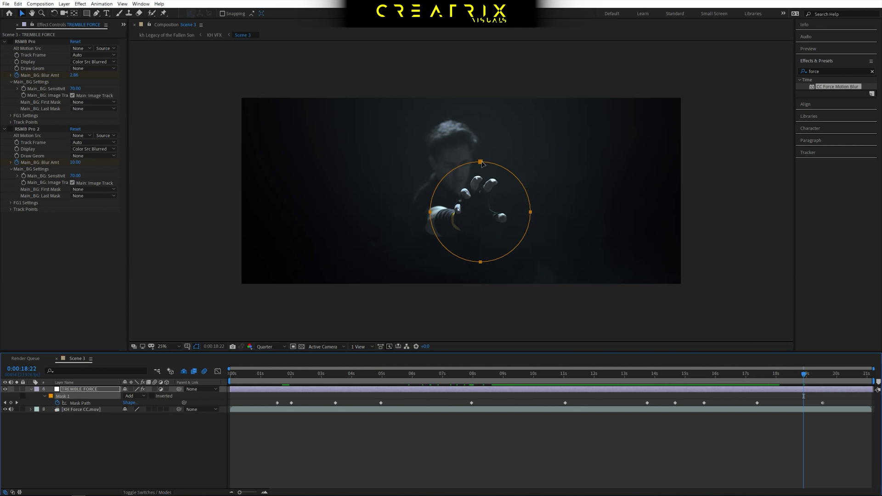
drag(481, 163, 481, 161)
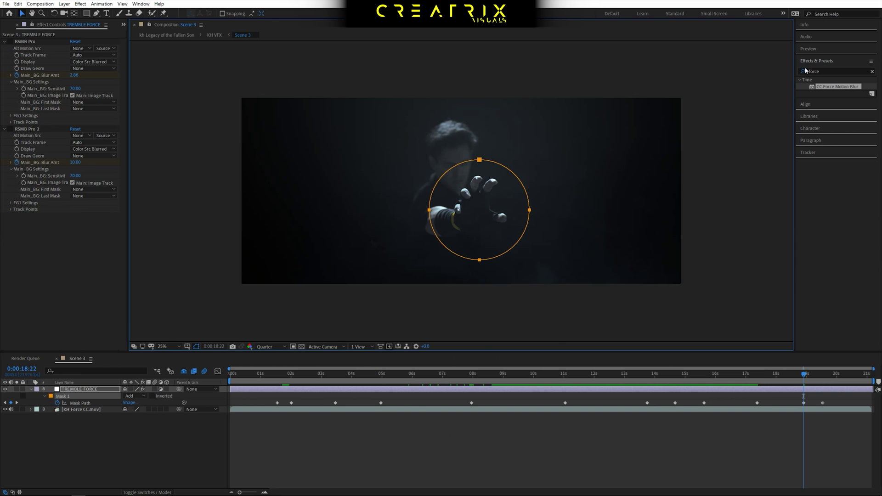
click(390, 390)
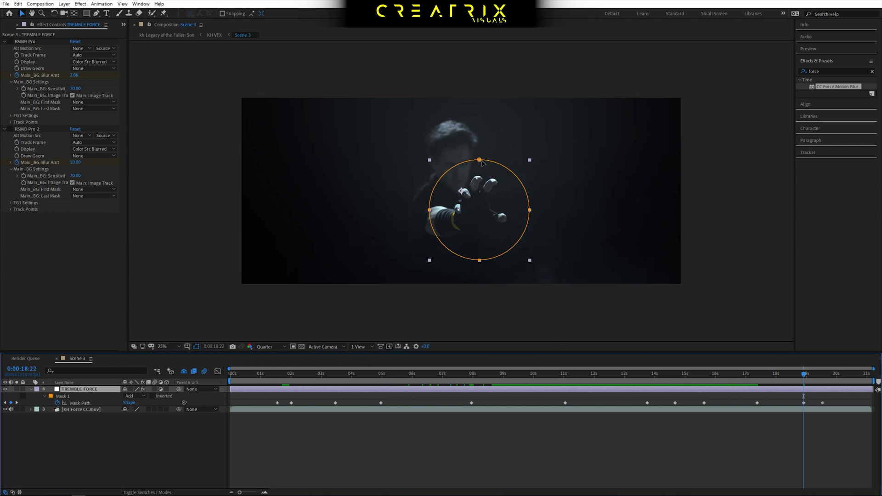
Step: Reveal TREMBLE FORCE's keyframed properties with U and select both RSMB Pro effects
drag(294, 374, 403, 390)
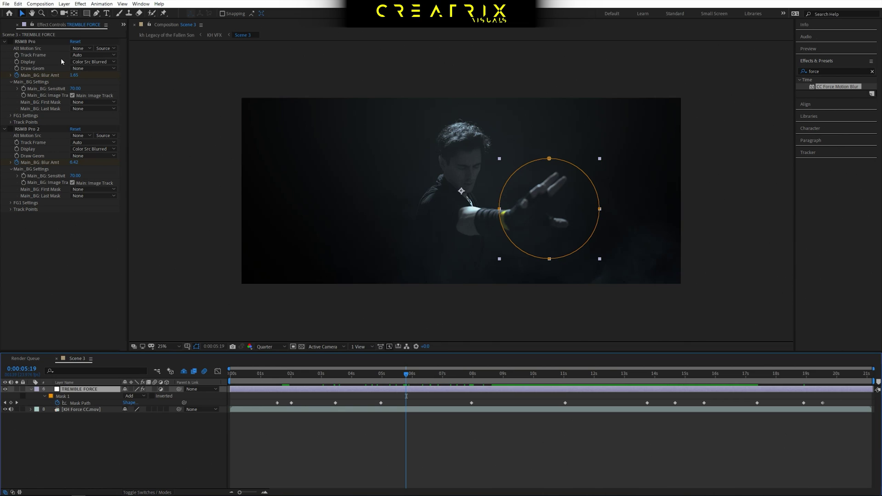
click(11, 42)
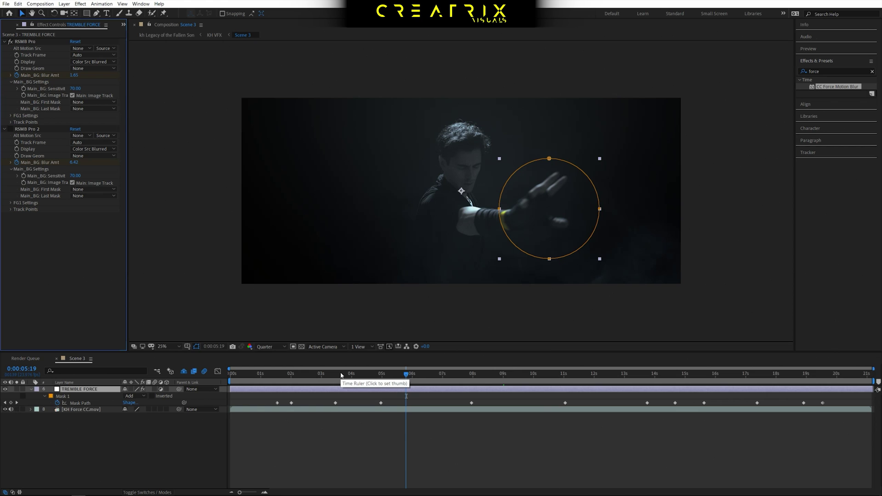
click(30, 390)
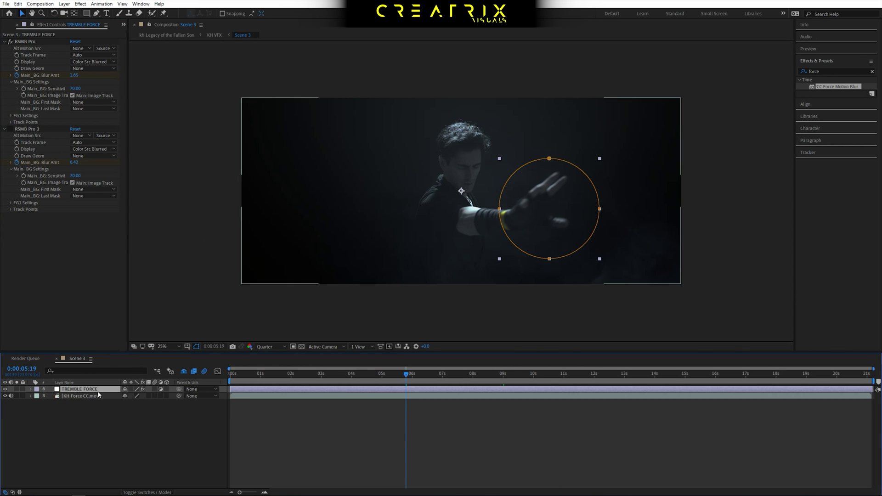
key(u)
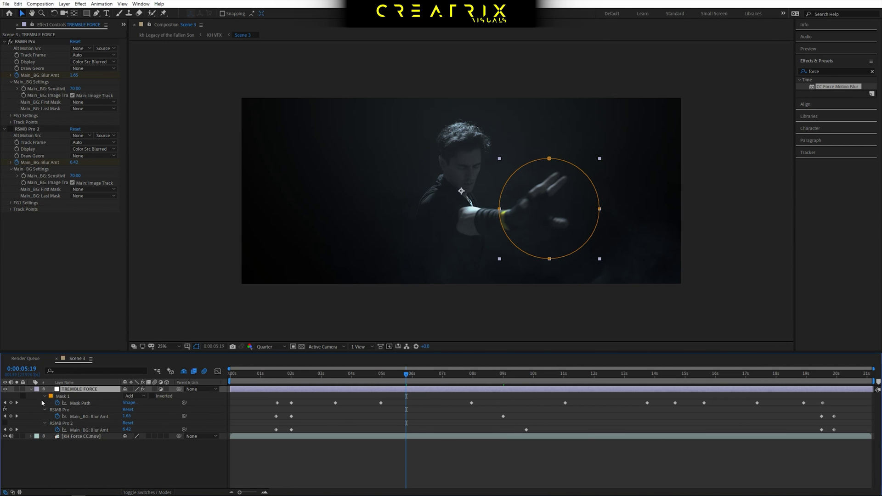
click(62, 410)
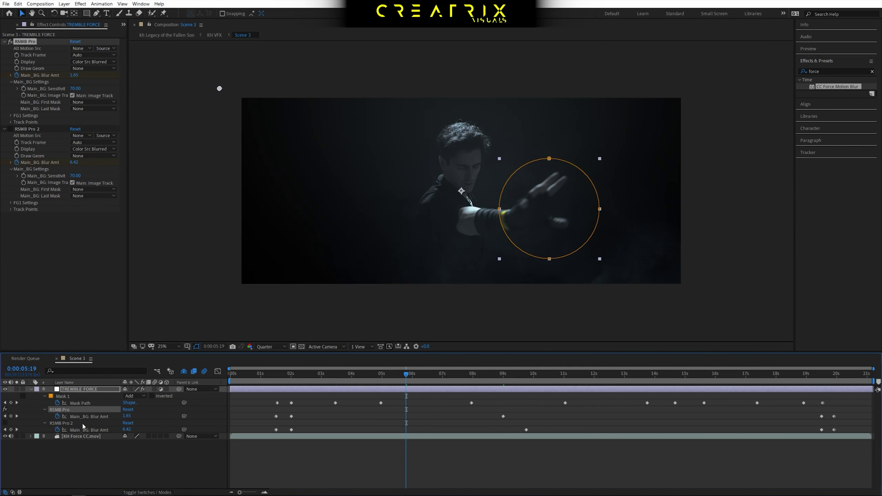
click(77, 424)
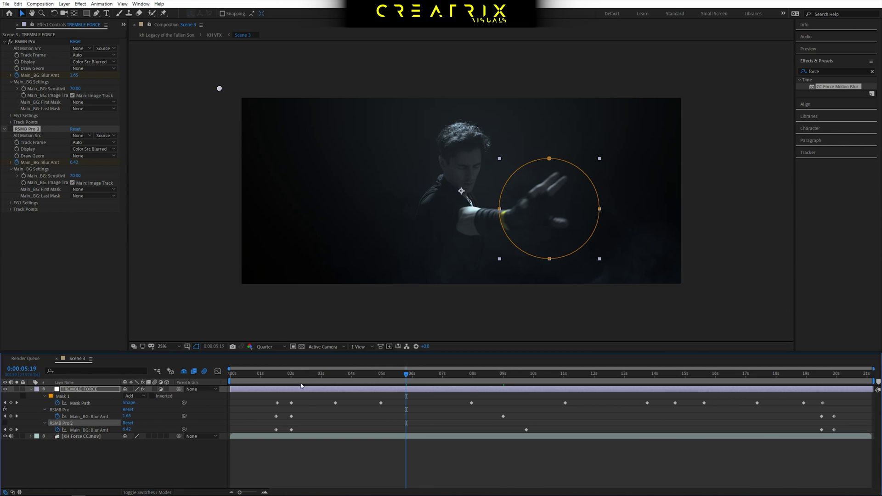
Step: Scrub from about 1.5 to 3 seconds to watch the blur ramp up from zero
click(275, 380)
drag(275, 380, 282, 383)
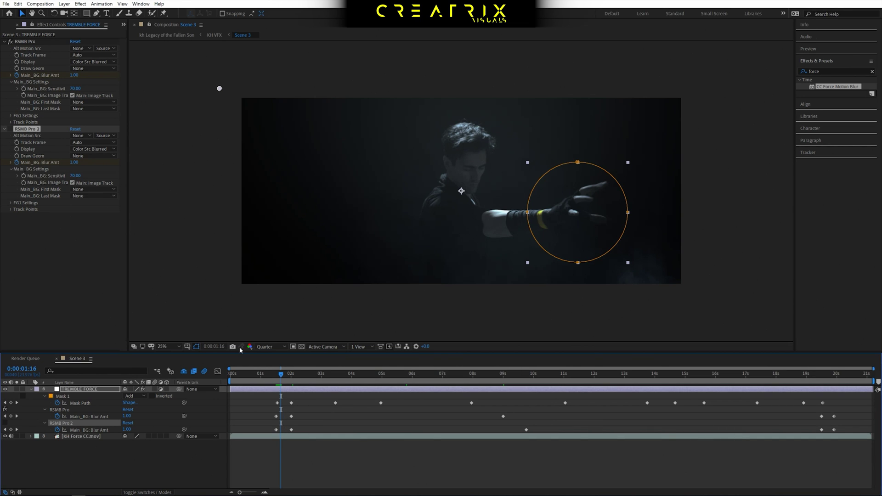
drag(283, 376, 279, 377)
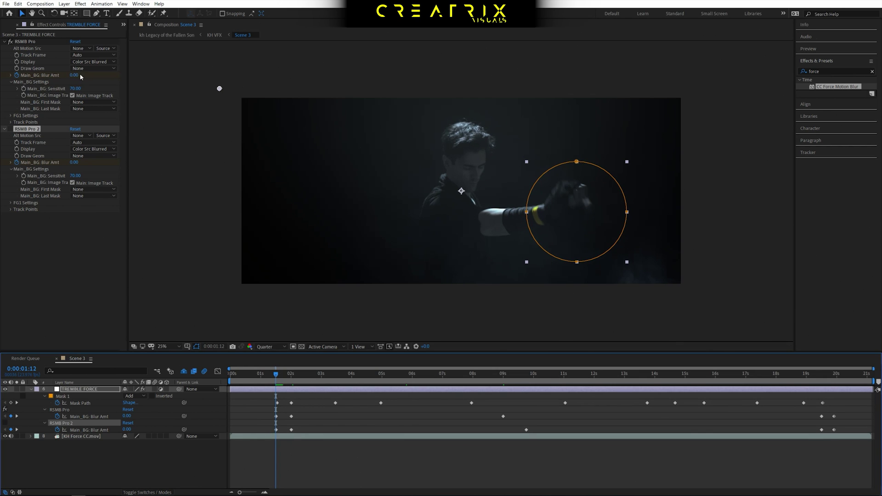
click(279, 376)
drag(280, 377, 292, 378)
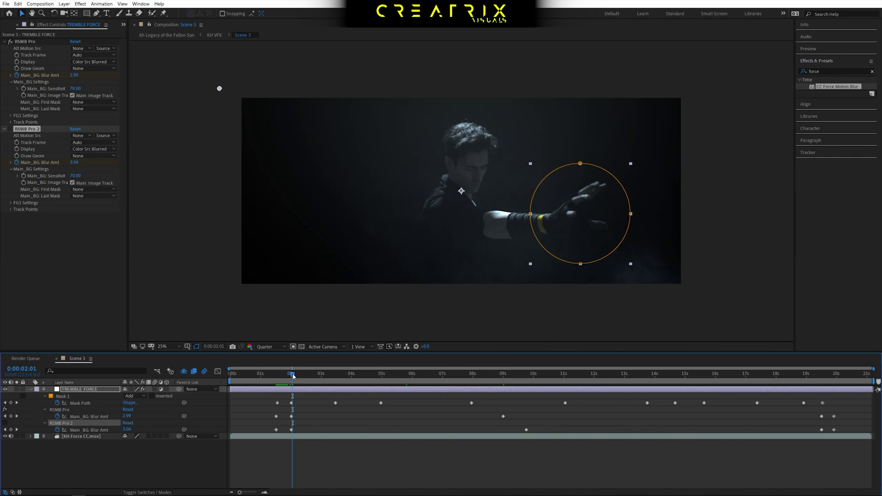
drag(294, 376, 332, 382)
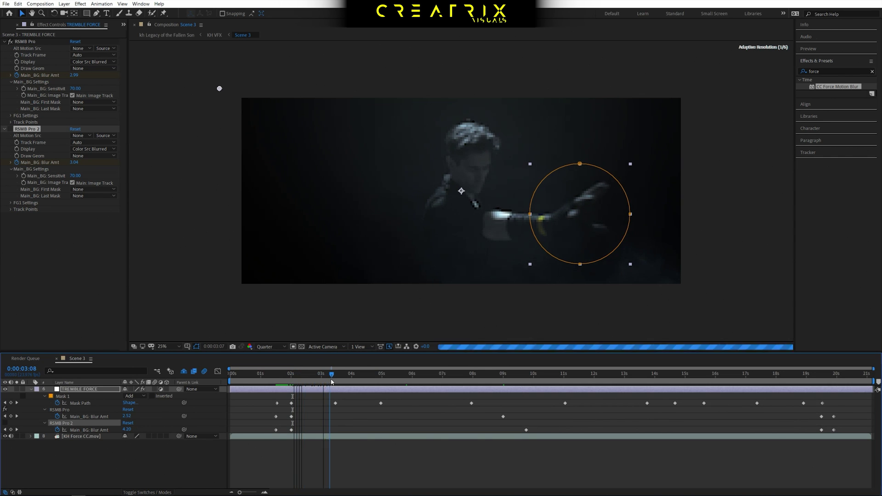
click(478, 383)
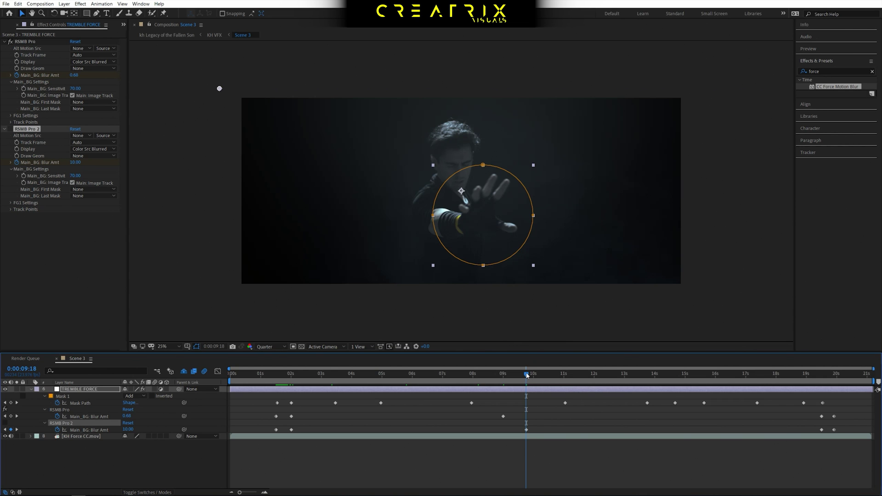
drag(527, 375, 823, 384)
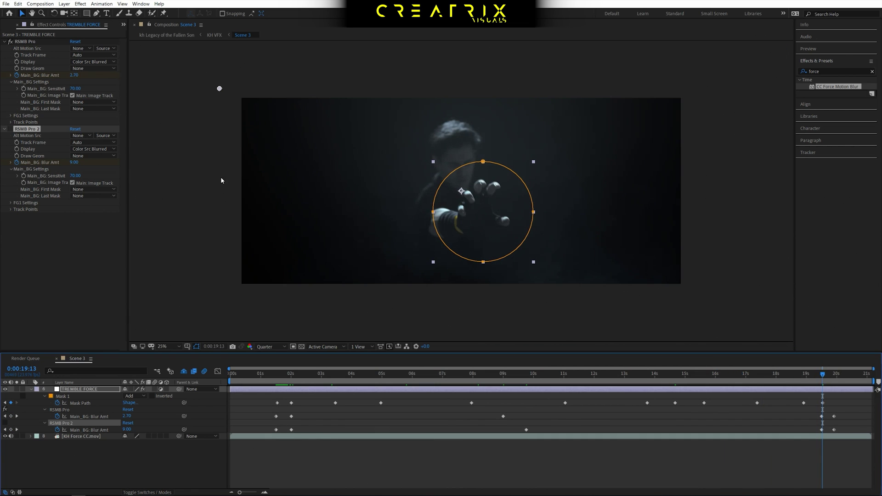
drag(823, 379, 840, 384)
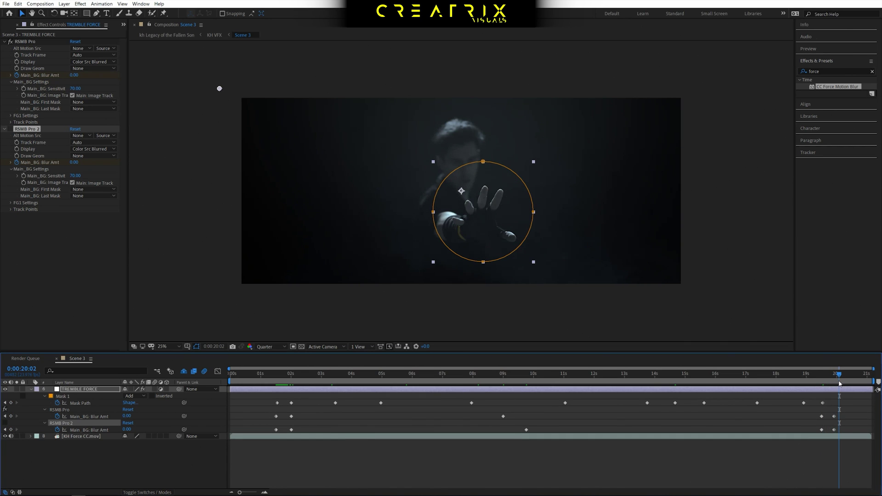
click(503, 381)
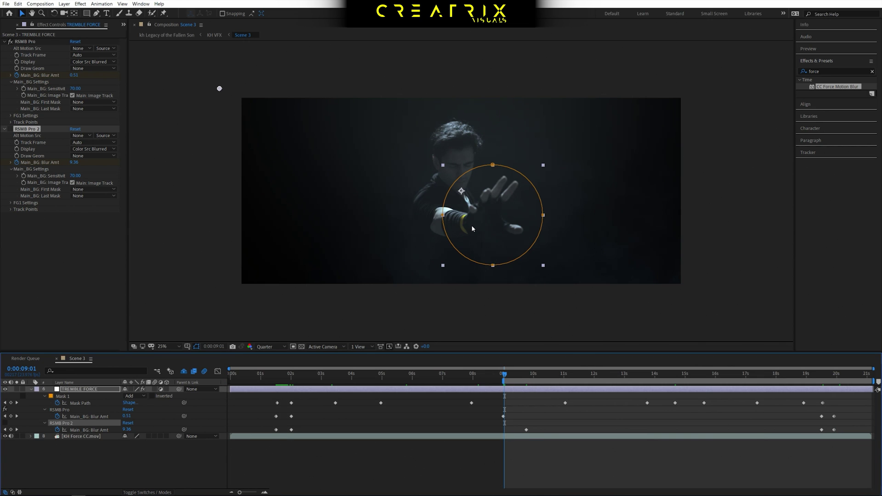
key(space)
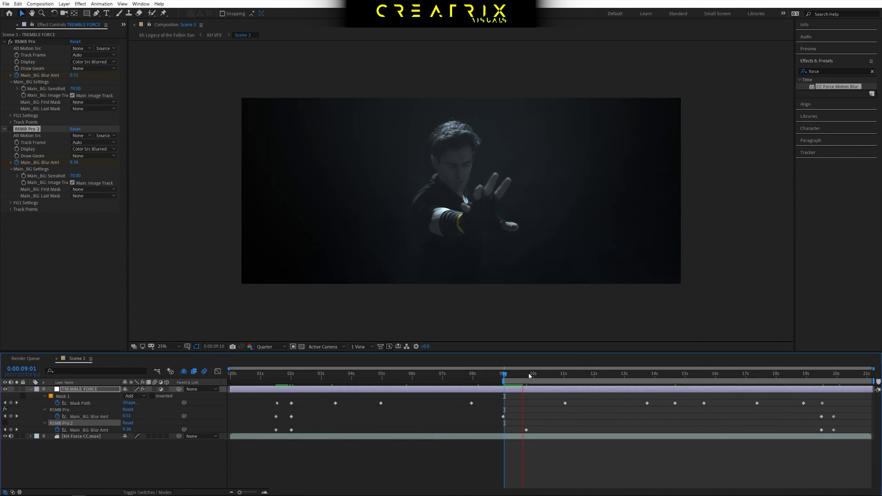
click(513, 375)
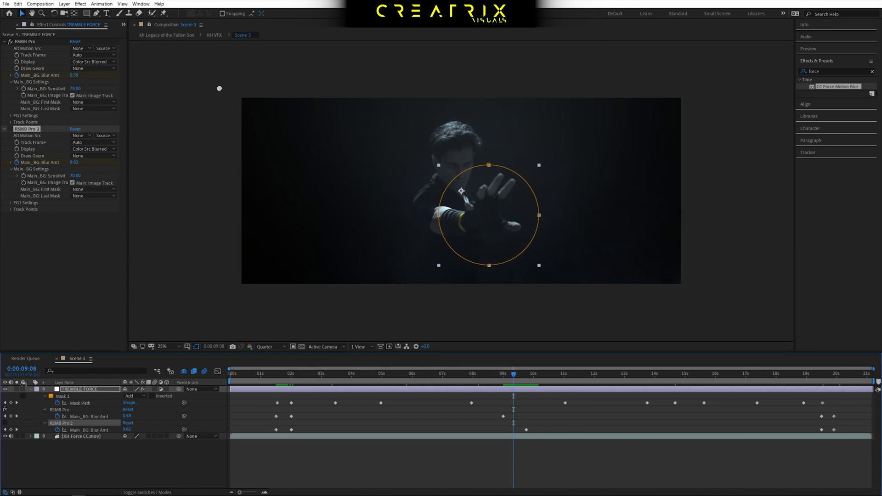
click(11, 130)
click(11, 130)
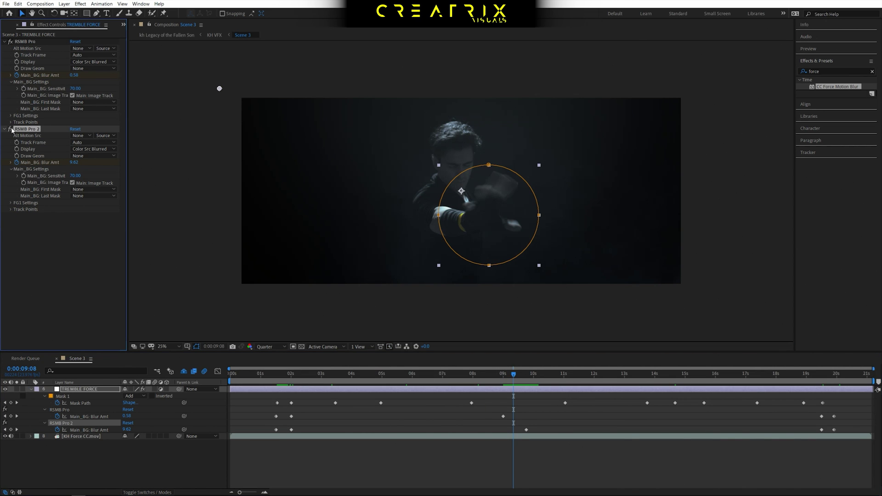
drag(518, 377, 527, 377)
key(space)
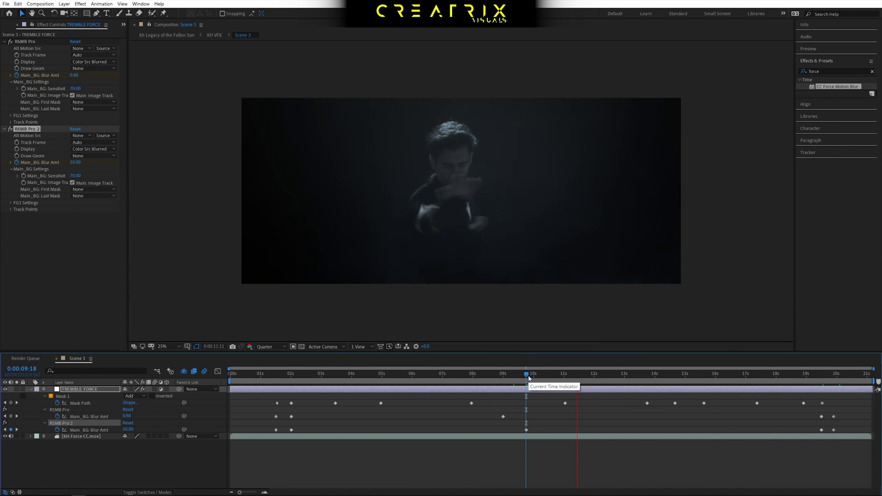
key(space)
key(space)
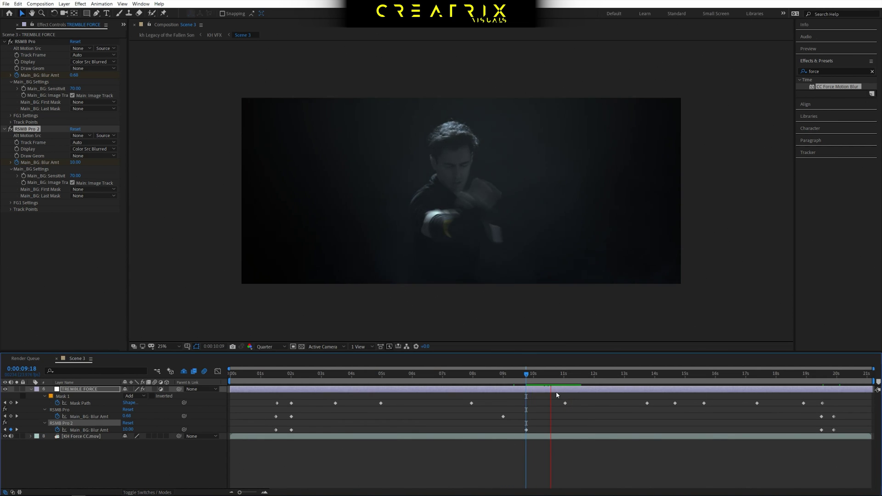
click(528, 375)
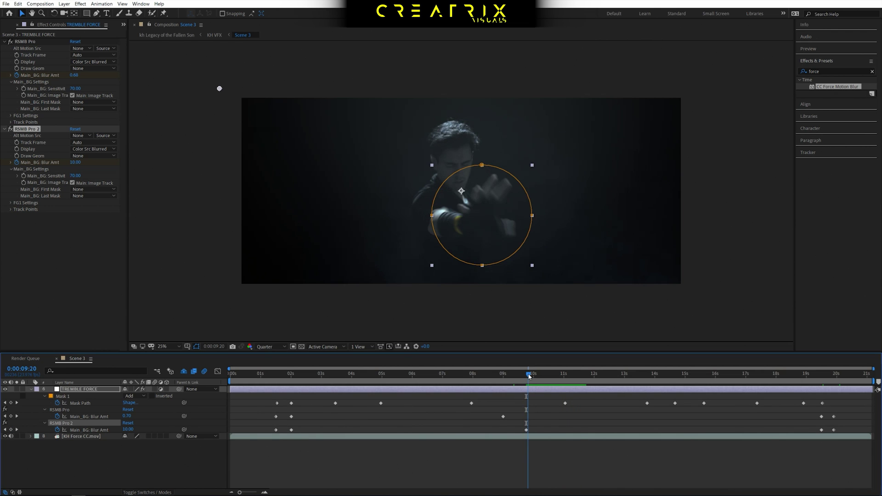
key(space)
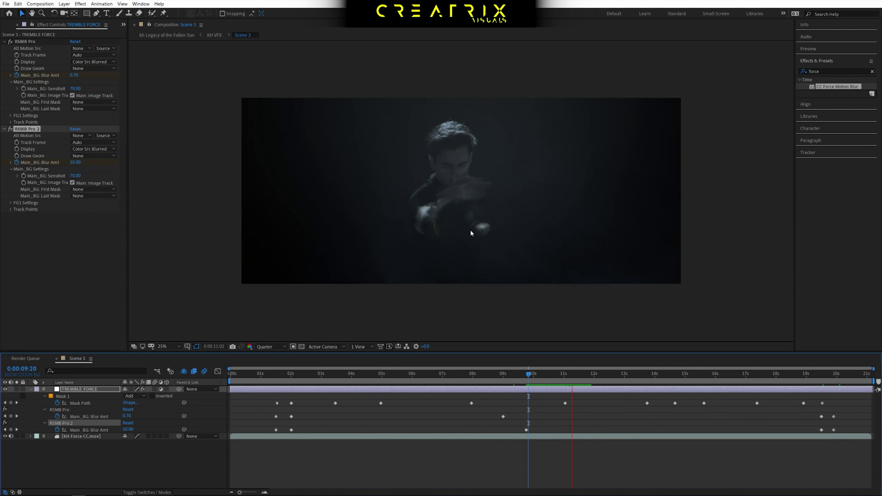
click(543, 375)
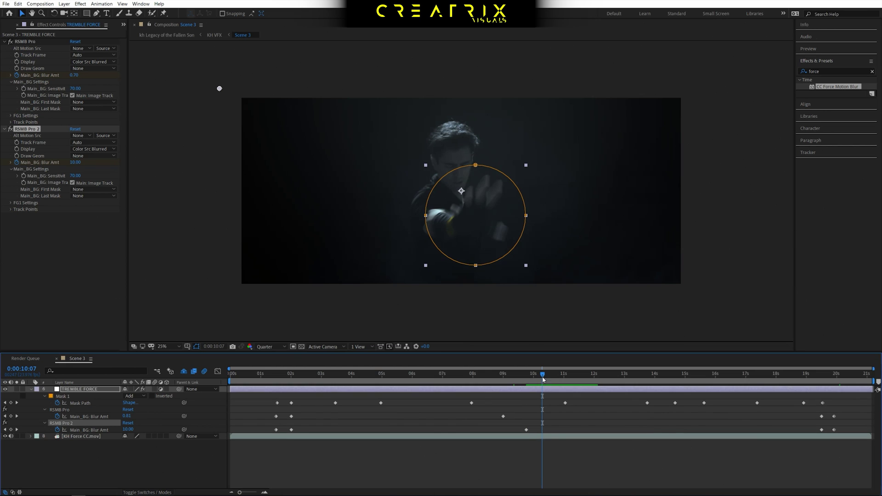
Step: Collapse RSMB Pro, RSMB Pro 2 and the TREMBLE FORCE layer, then deselect everything
click(5, 44)
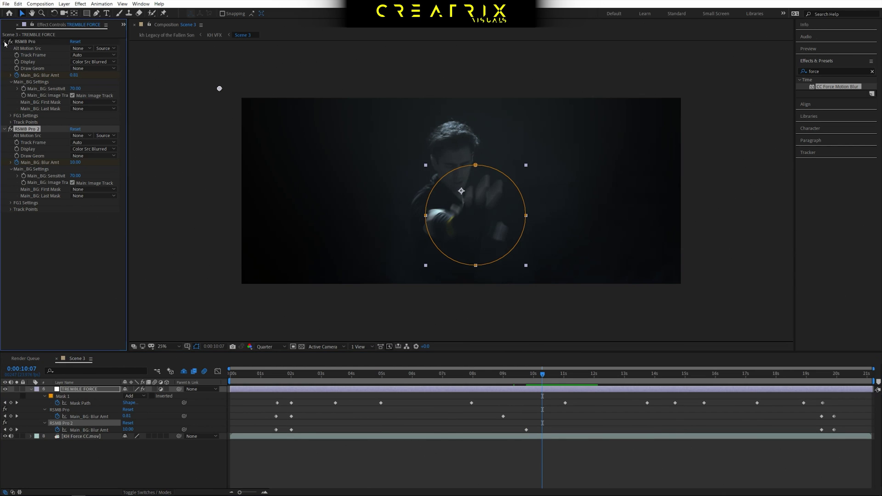
click(5, 43)
click(5, 49)
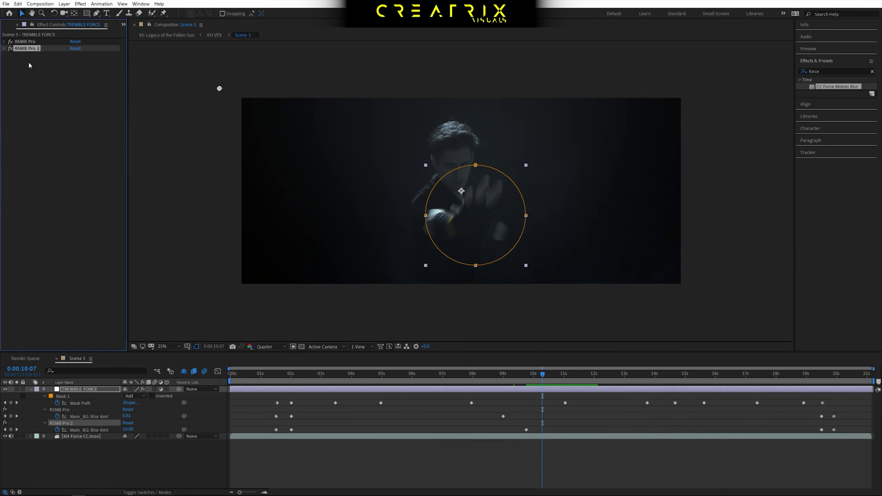
click(29, 65)
click(31, 389)
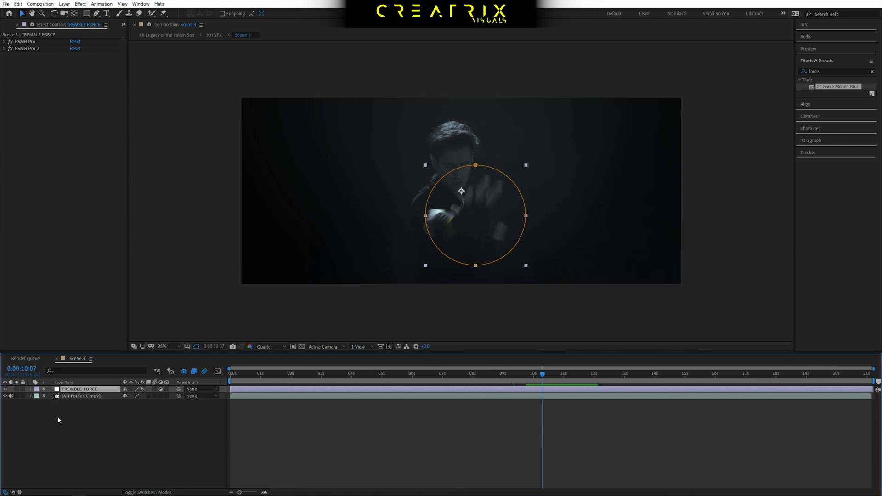
click(86, 426)
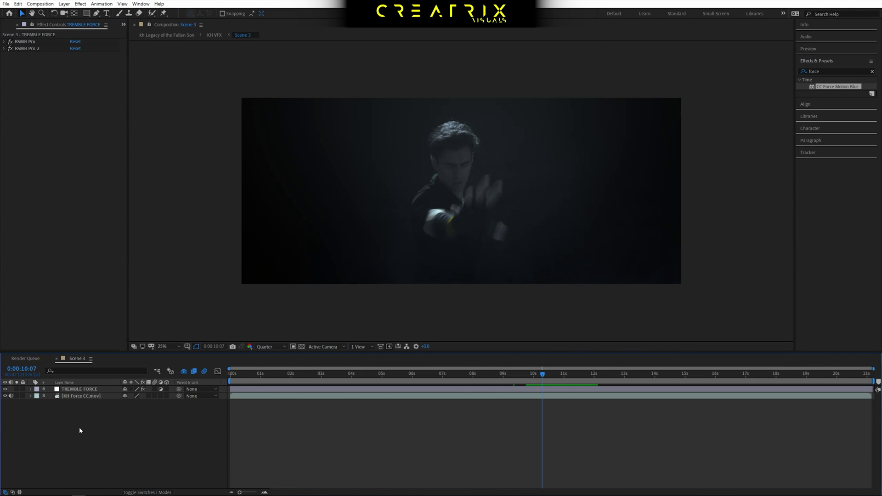
click(111, 175)
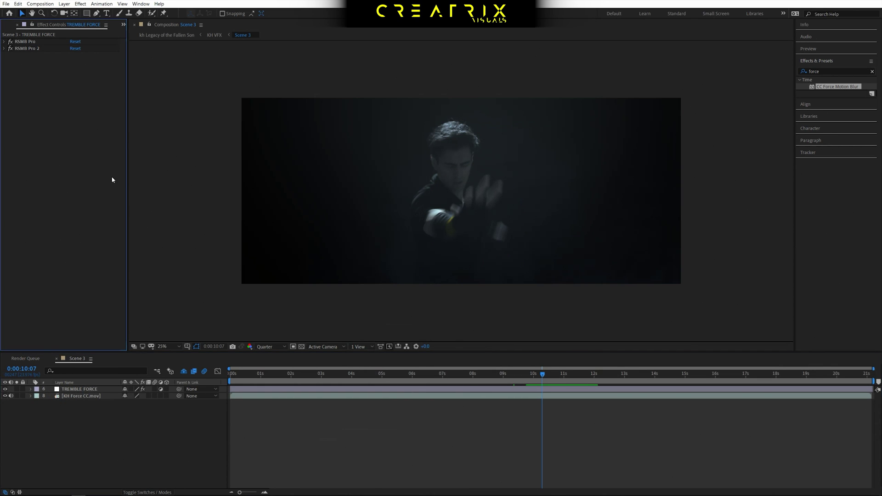
Step: Scrub and play the blurred reach between 10:04 and 11:05, then return to about 2 seconds
drag(363, 386, 533, 392)
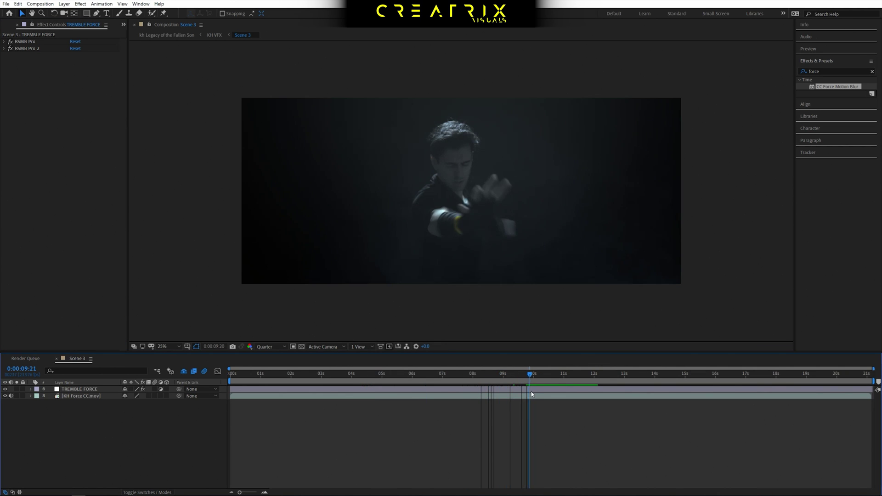
click(572, 382)
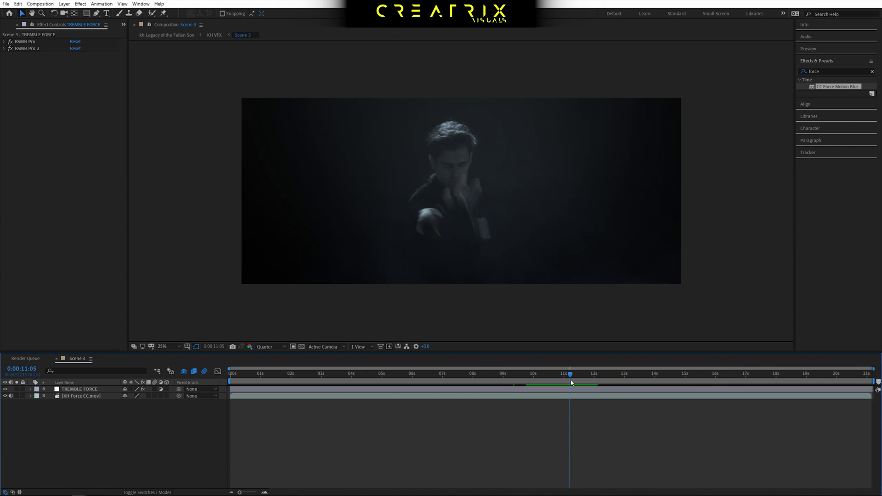
mouse_move(579, 380)
mouse_down()
mouse_move(591, 384)
mouse_move(569, 381)
mouse_up()
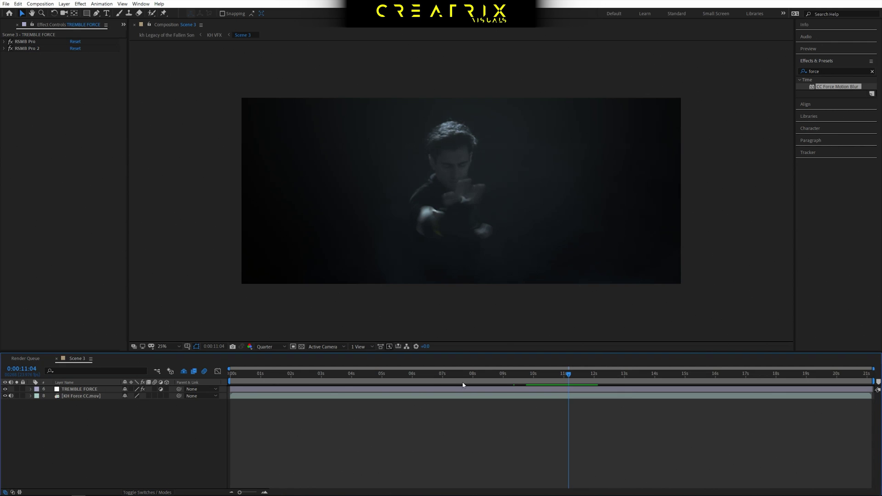
click(538, 376)
drag(540, 377, 555, 376)
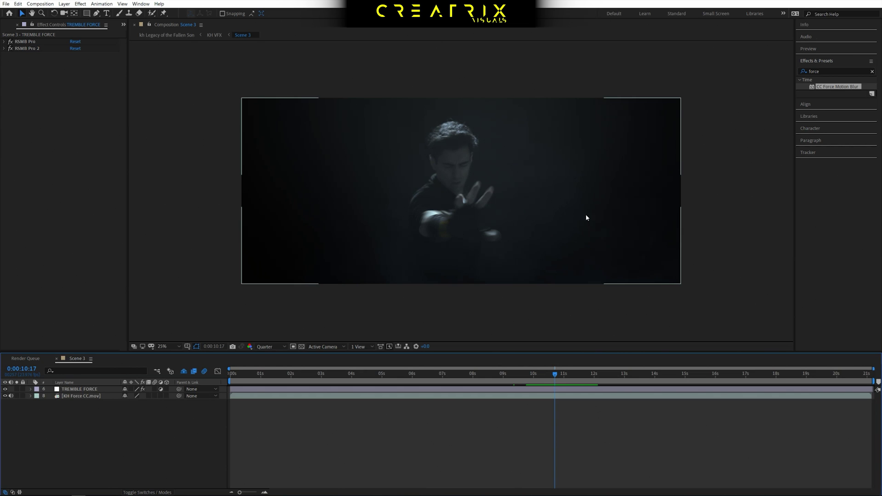
drag(535, 379, 564, 381)
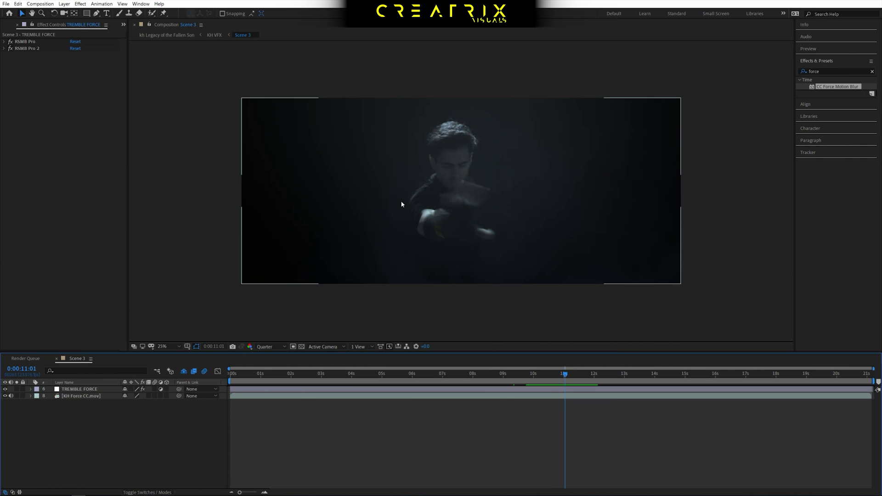
click(533, 378)
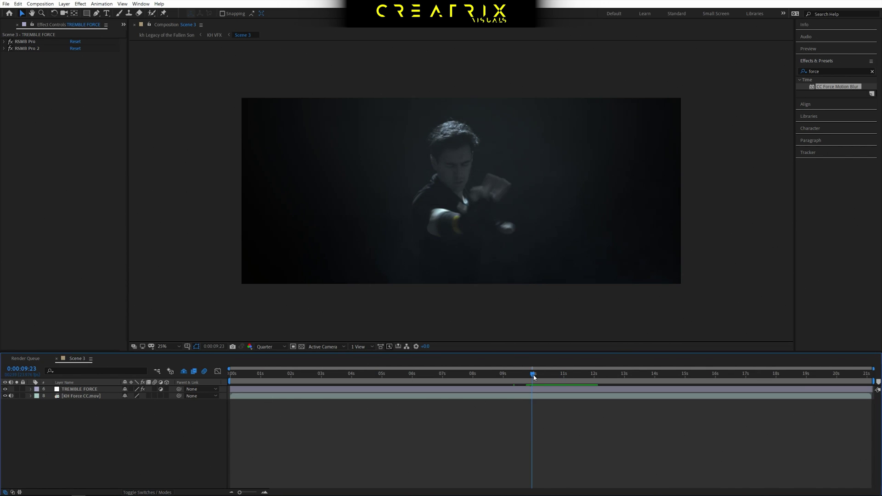
click(542, 380)
key(space)
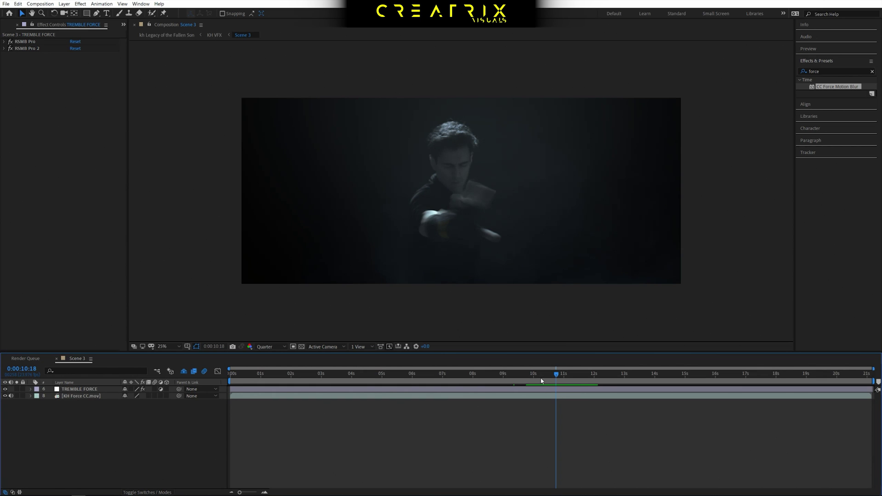
click(552, 378)
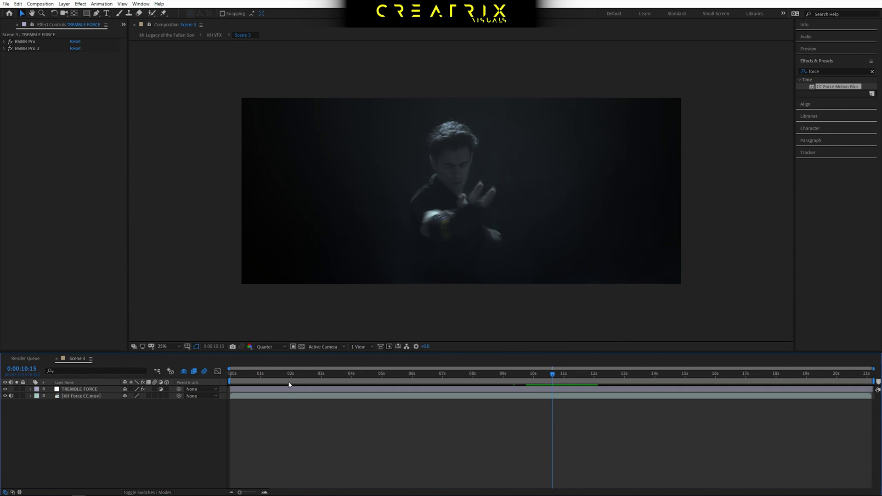
drag(285, 381, 281, 398)
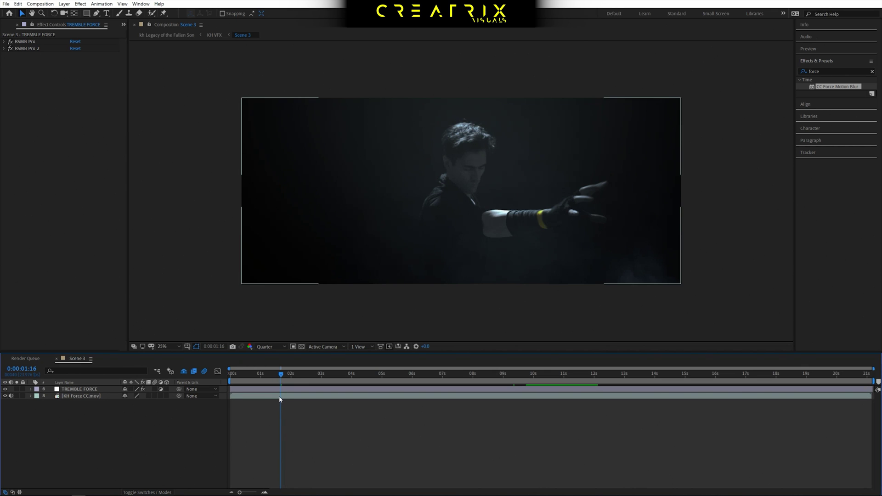
click(281, 397)
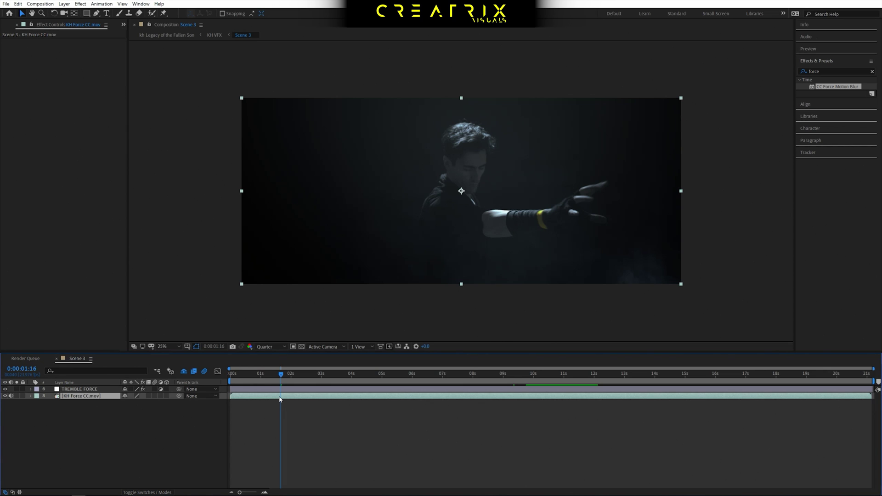
Step: Reveal the KH Force CC.mov layer's Position property (2550.0, 1080.0) with P
key(p)
mouse_move(28, 486)
Step: Replace the footage's default Position expression with wiggle(1,20,1) and preview the shake
alt+click(51, 404)
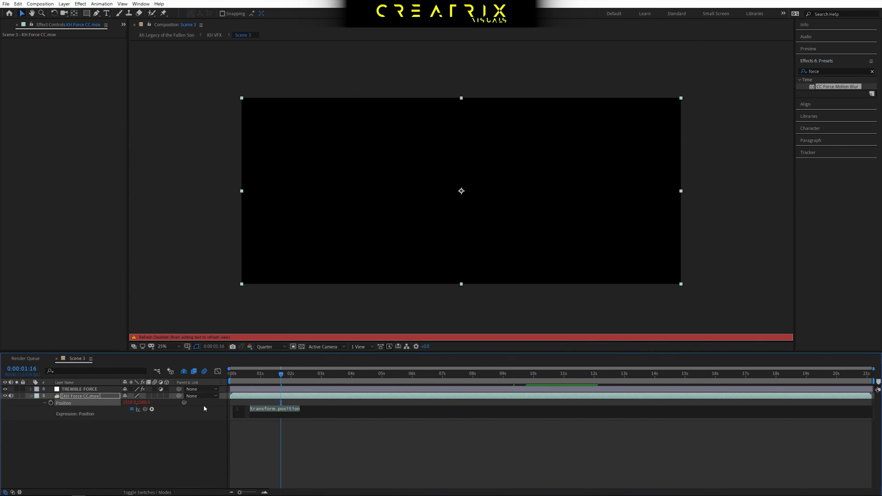
click(313, 409)
drag(316, 410, 196, 405)
text(wigg)
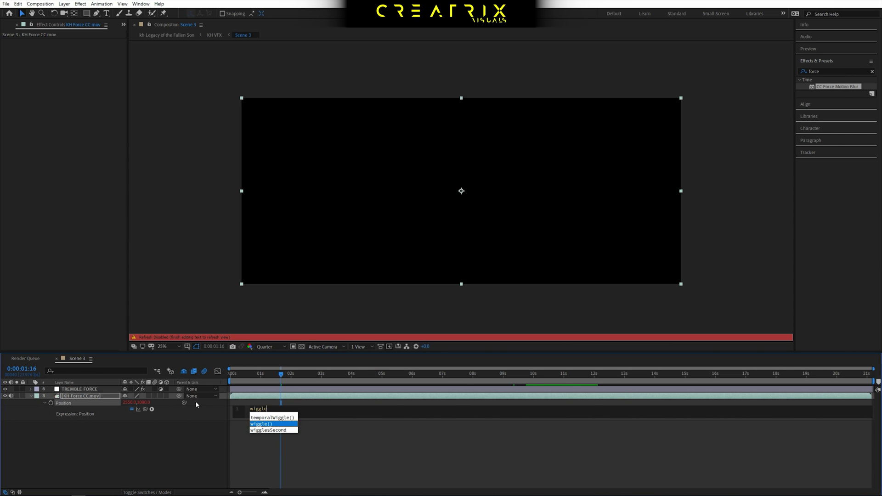
text(le)
key(Return)
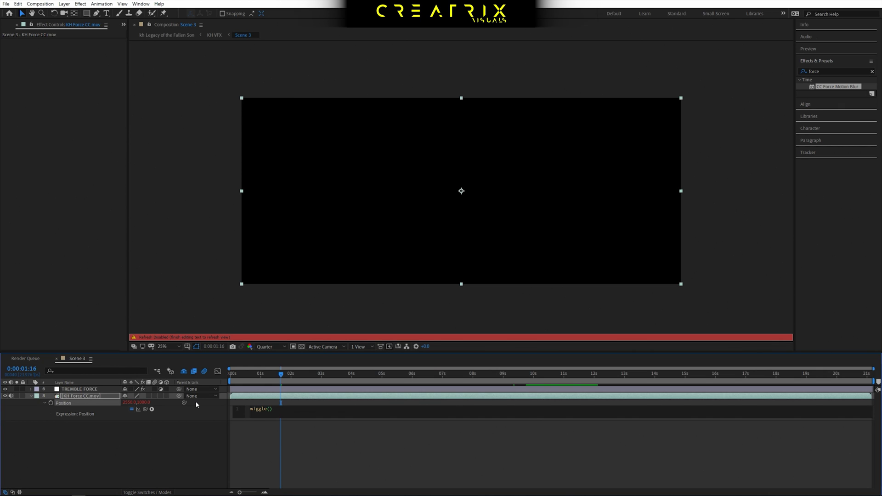
text(1,20,1)
click(253, 384)
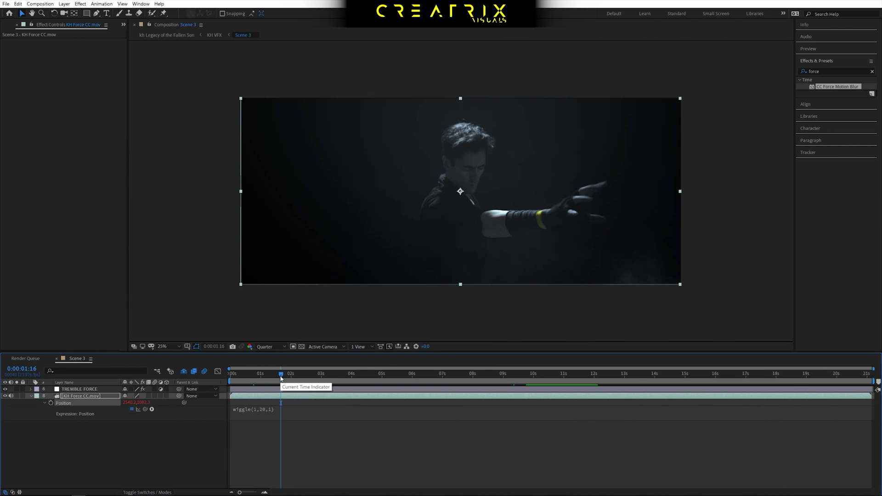
key(space)
Step: Preview the current shake, then change the wiggle frequency from 1 to 2
key(F2)
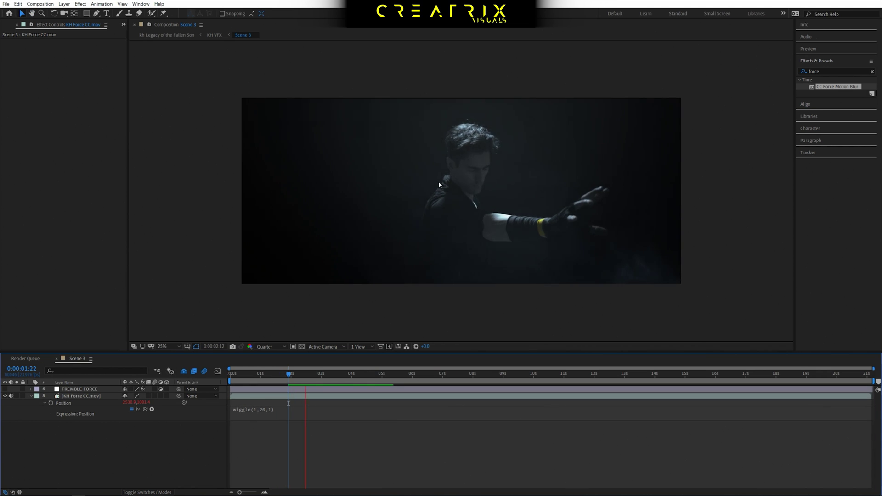
click(314, 386)
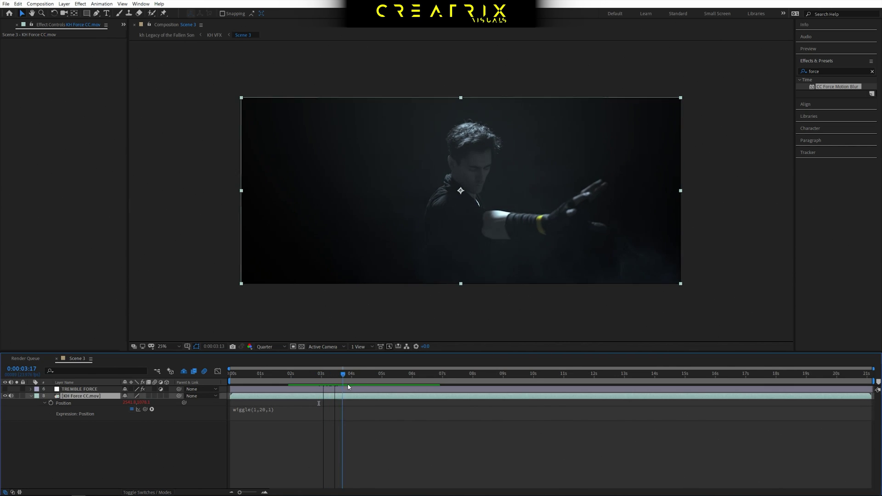
click(255, 410)
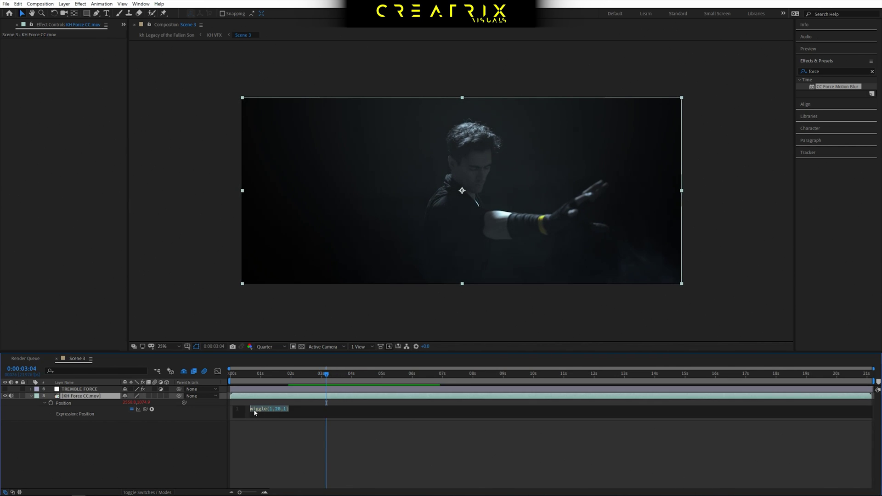
click(273, 409)
key(BackSpace)
text(2)
key(Return)
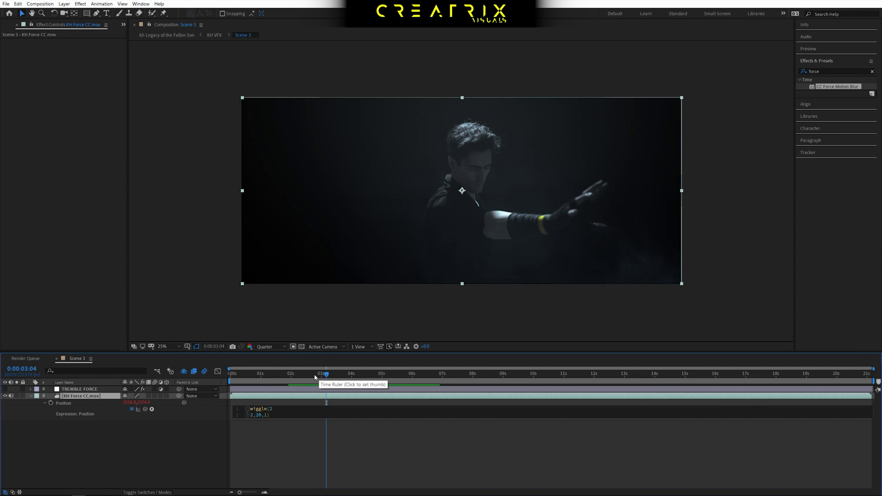
click(310, 381)
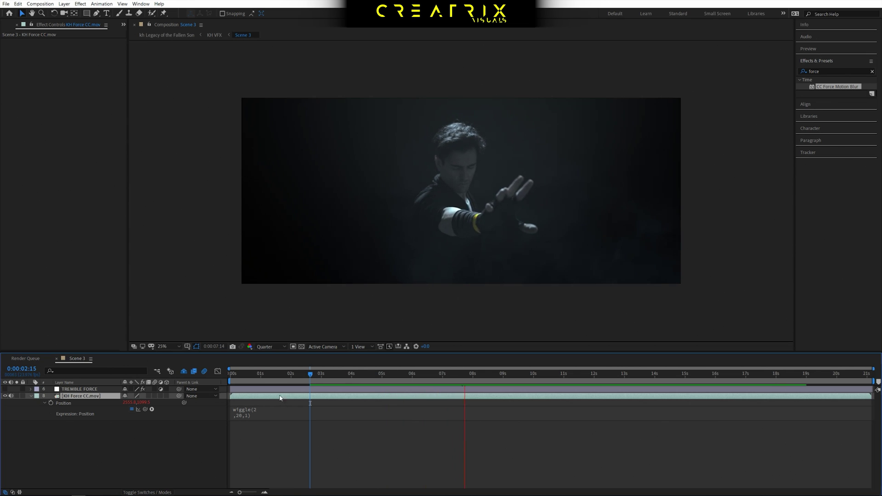
Step: Raise the wiggle amplitude from 20 to 50 so the expression reads wiggle(2,50,1)
drag(251, 409, 262, 417)
click(257, 415)
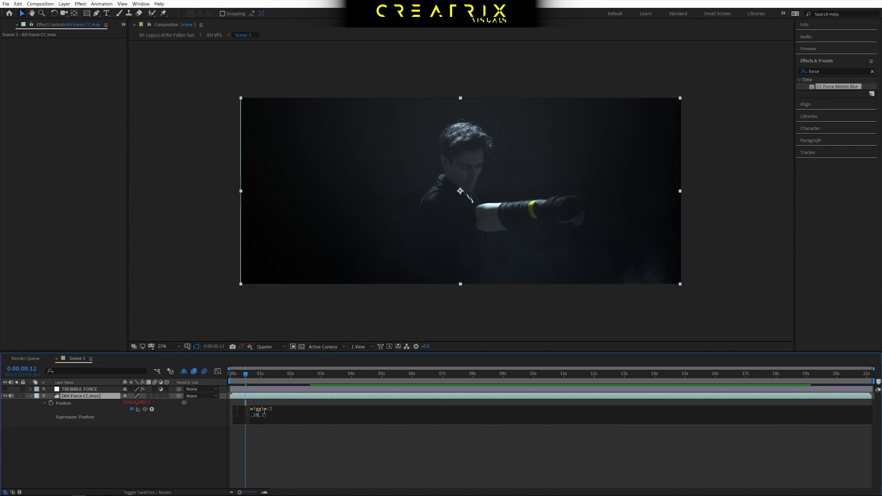
key(BackSpace)
key(BackSpace)
text(50)
key(Return)
click(318, 380)
Step: Preview the stronger shake and scrub back to 0:00:05:08
key(space)
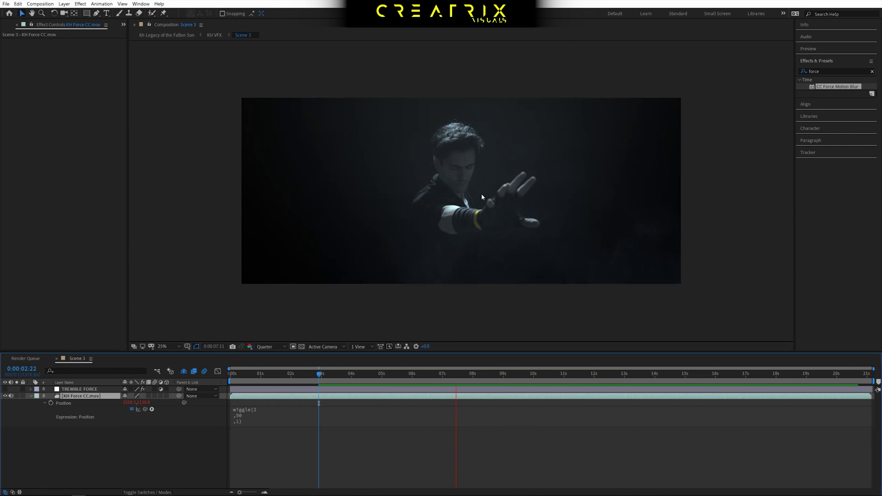
click(460, 375)
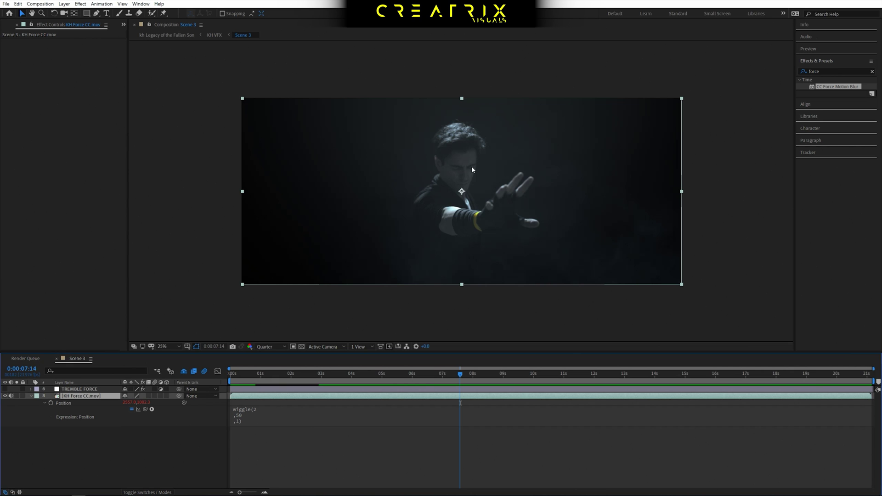
drag(367, 373, 392, 373)
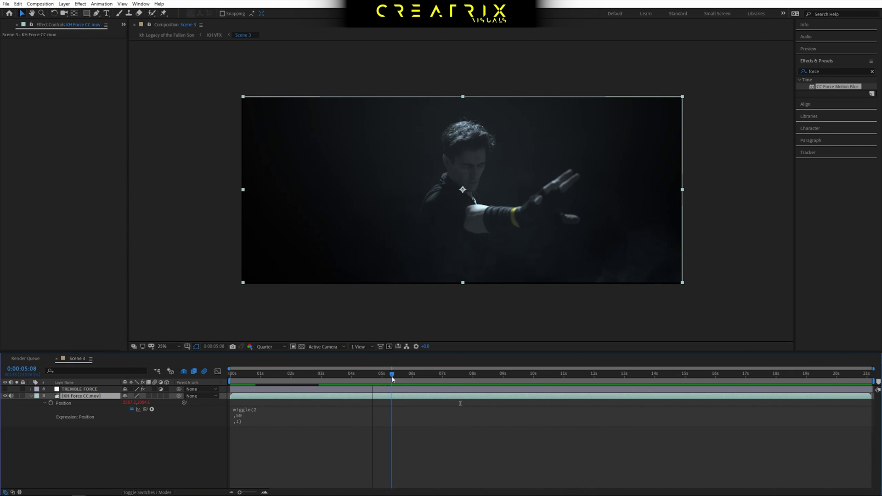
Step: Set the KH Force CC.mov footage Scale to 102.5%
key(s)
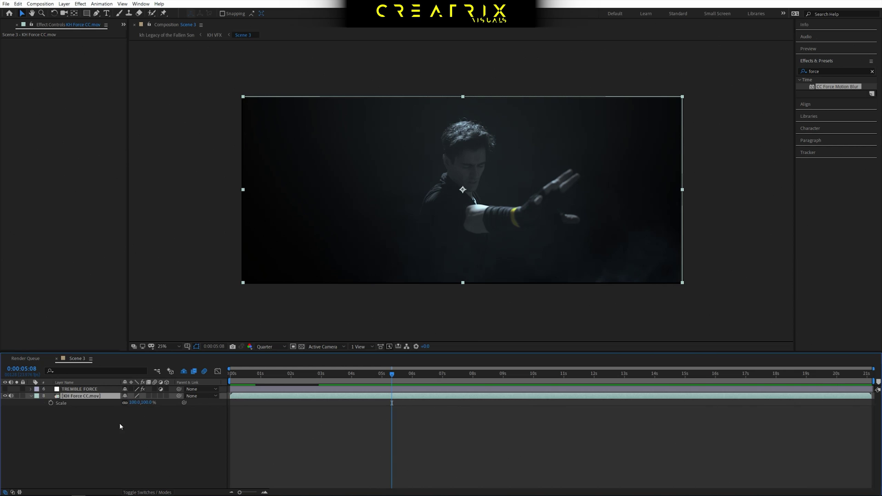
click(136, 403)
text(102.5)
key(Return)
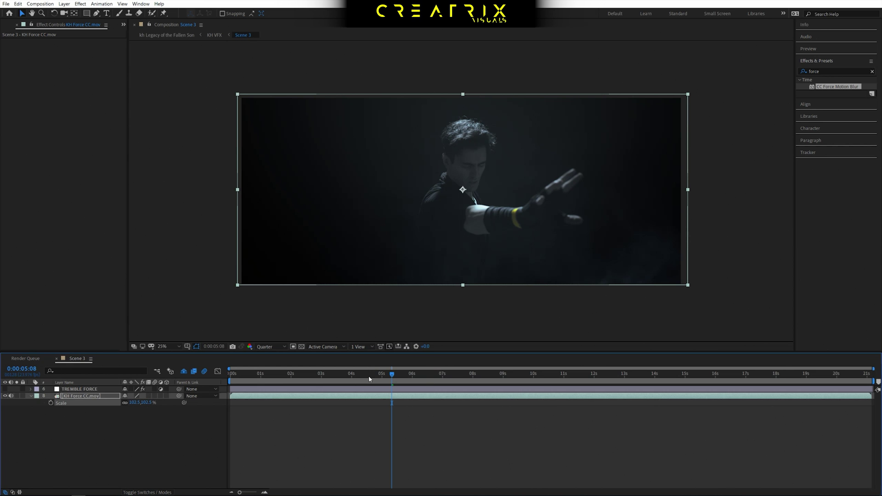
Step: Preview the scaled footage, raise Scale to 104%, then show and select TREMBLE FORCE
drag(369, 379, 366, 379)
key(space)
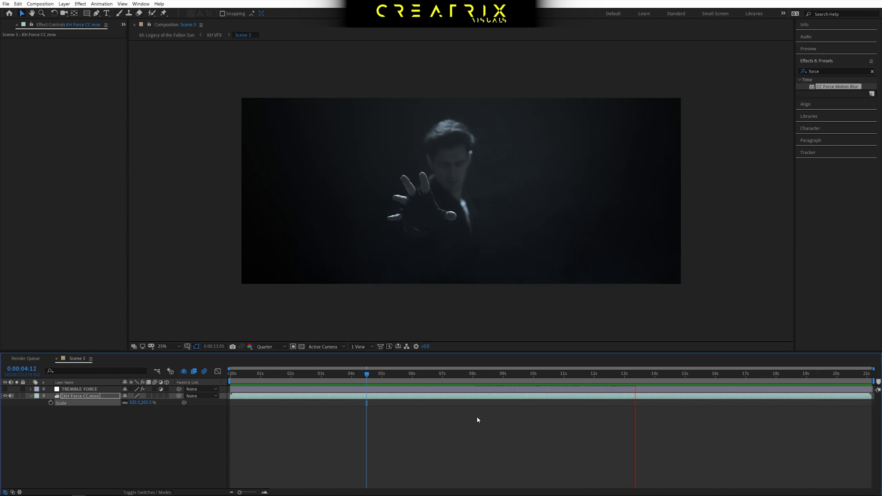
click(390, 383)
click(135, 403)
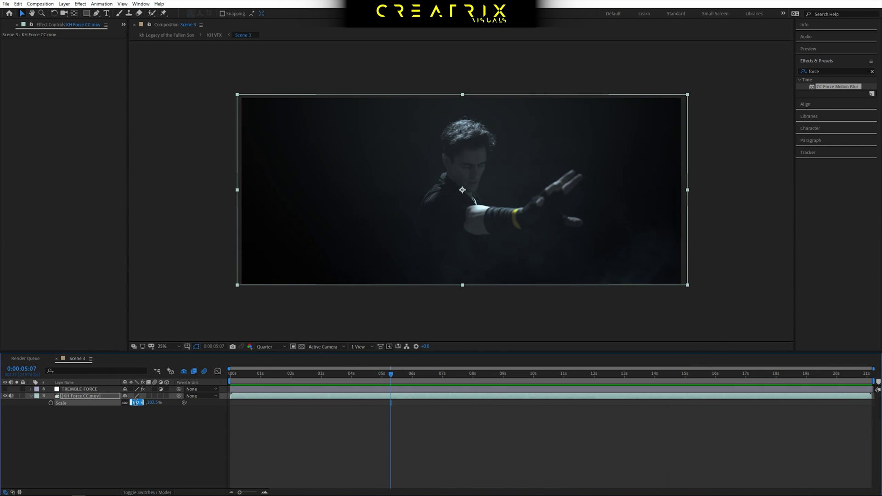
text(104)
key(Return)
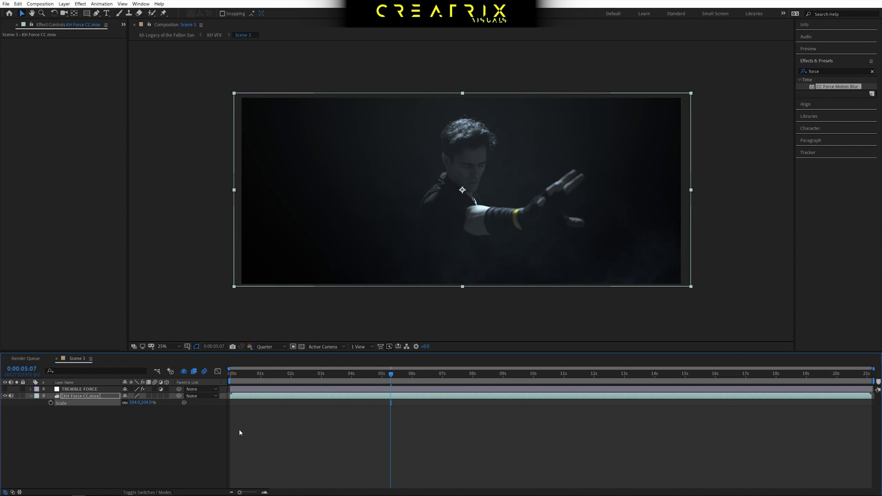
click(7, 389)
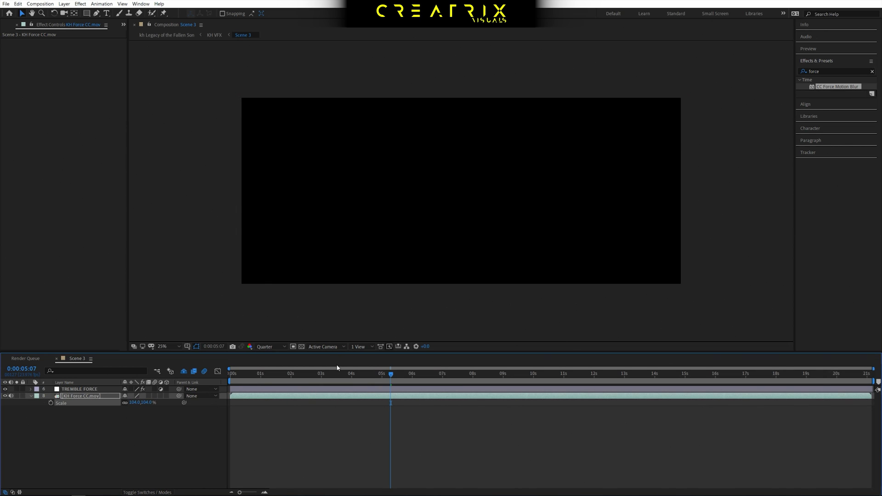
click(64, 389)
Step: Show TREMBLE FORCE's blur, preview the shaking shot to 0:00:10:09, and collapse the footage layer
click(5, 389)
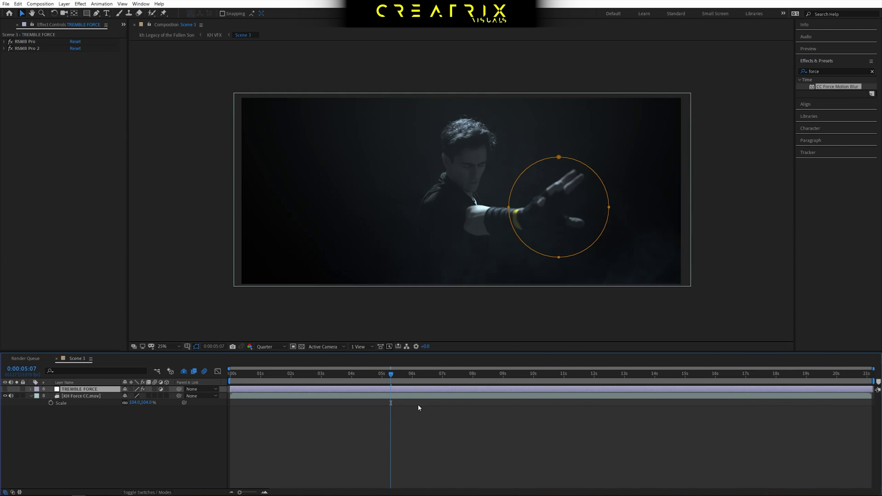
key(space)
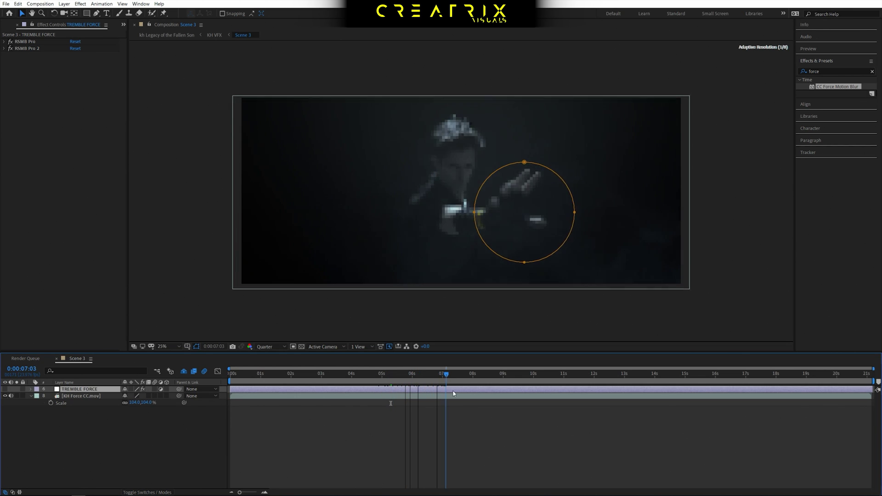
key(space)
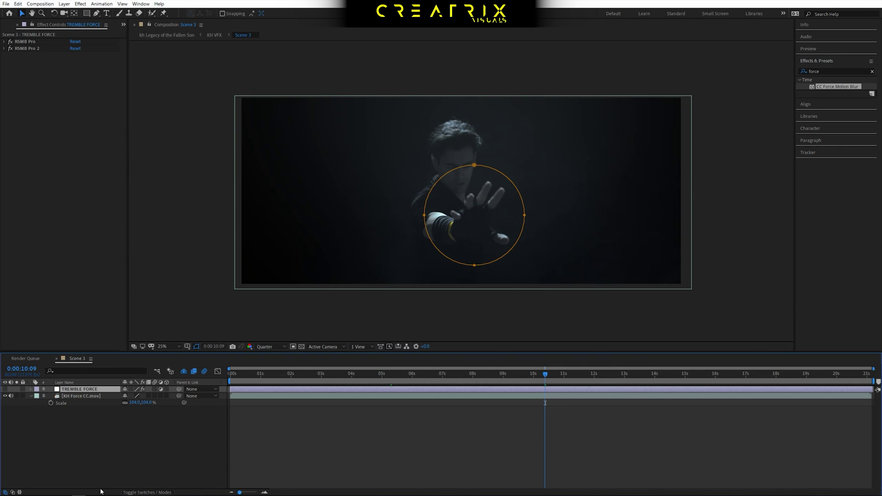
click(31, 396)
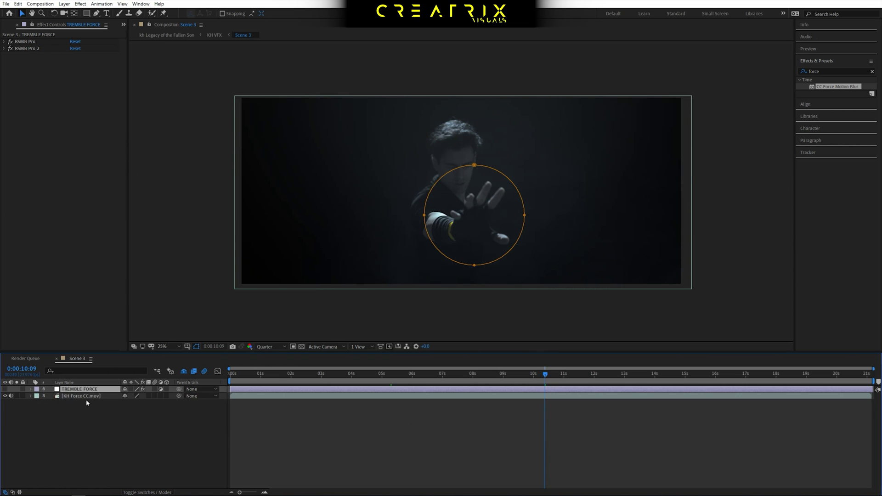